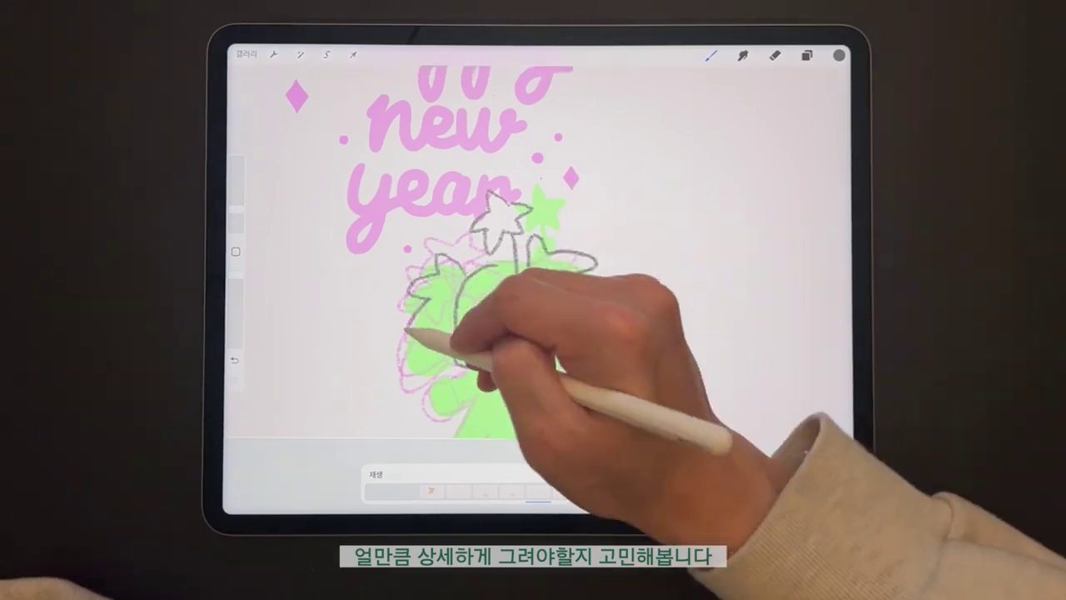
Play back the sketched frames to check the character's wand-swinging motion, and stop the playback
left_click_drag(466, 491, 546, 493)
left_click(376, 474)
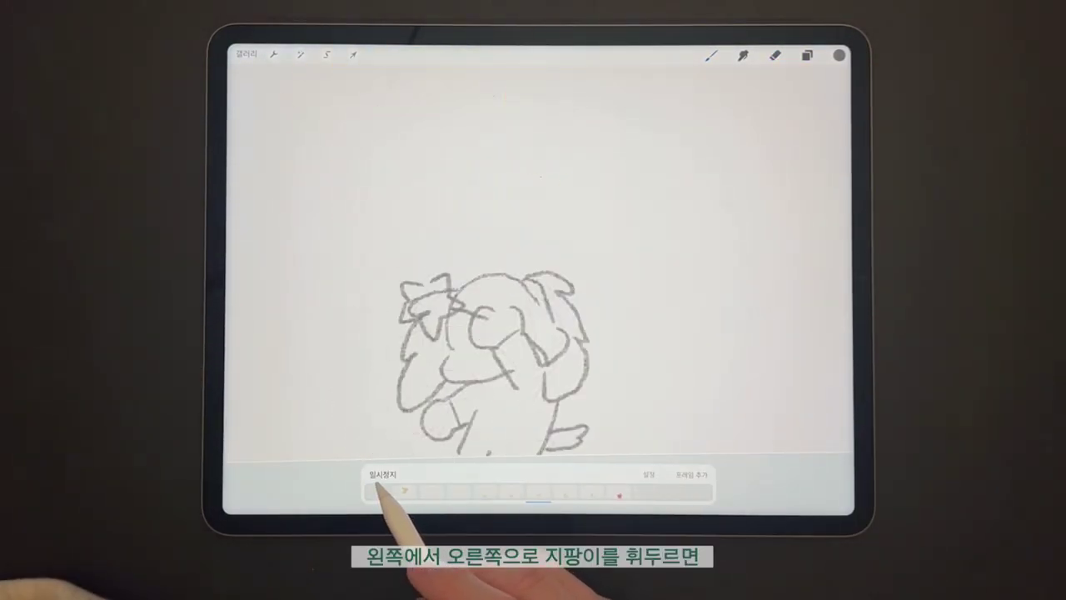
left_click(384, 476)
Outline and fill the dog's ear beside the raised wand in coral red
left_click_drag(528, 493, 442, 505)
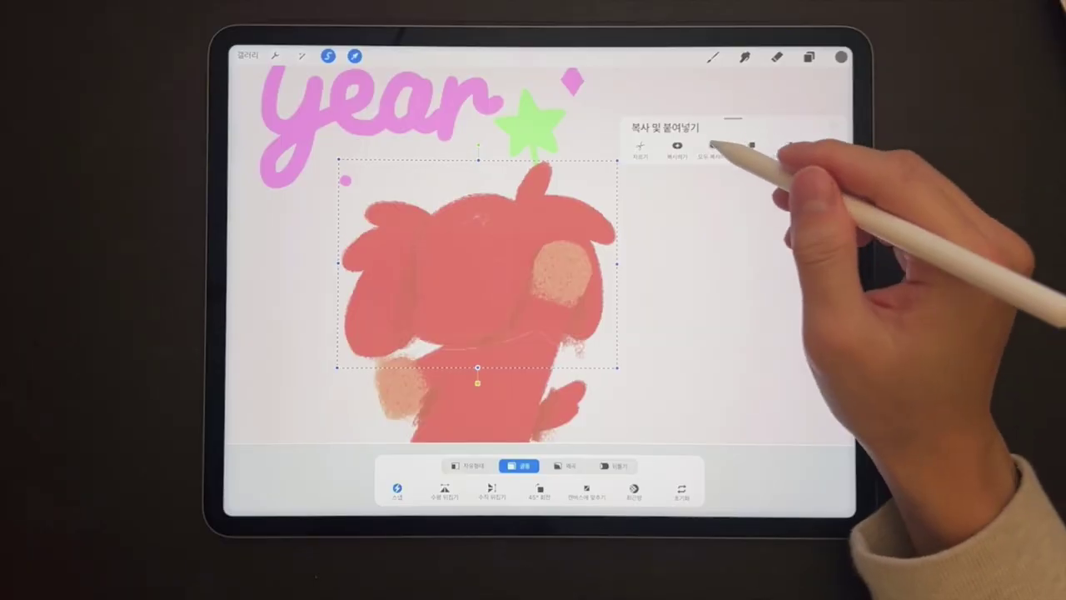
left_click(838, 57)
mouse_move(519, 209)
left_mouse_down()
mouse_move(563, 260)
mouse_move(575, 307)
left_mouse_up()
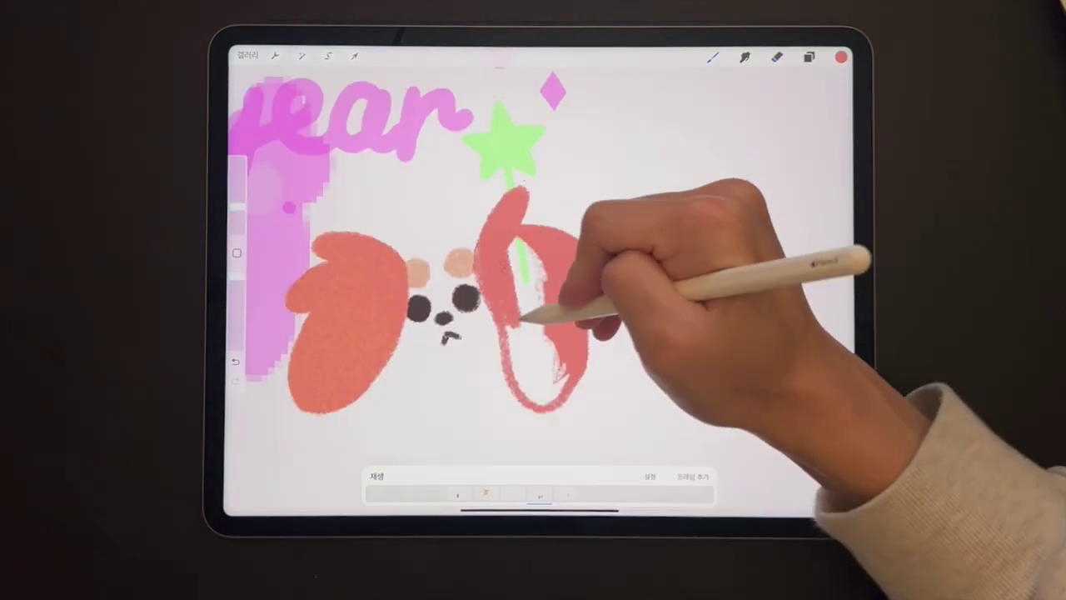
mouse_move(524, 309)
left_mouse_down()
mouse_move(536, 245)
mouse_move(490, 276)
mouse_move(530, 385)
left_mouse_up()
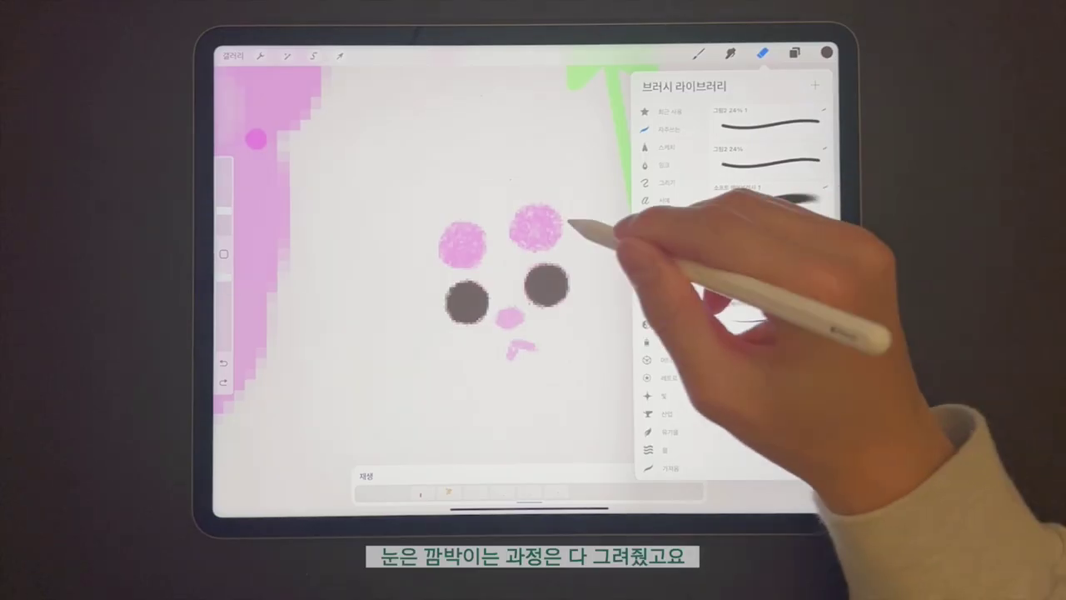
Erase the upper part of both black eyes for the half-closed blinking frame
left_click(608, 226)
left_click_drag(457, 303, 465, 315)
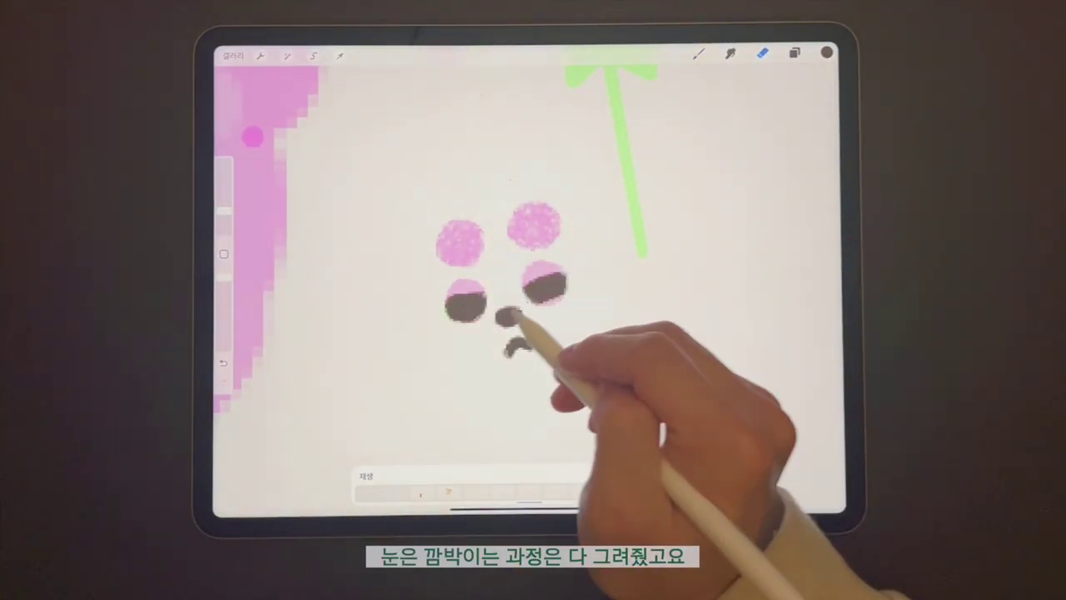
left_click(763, 52)
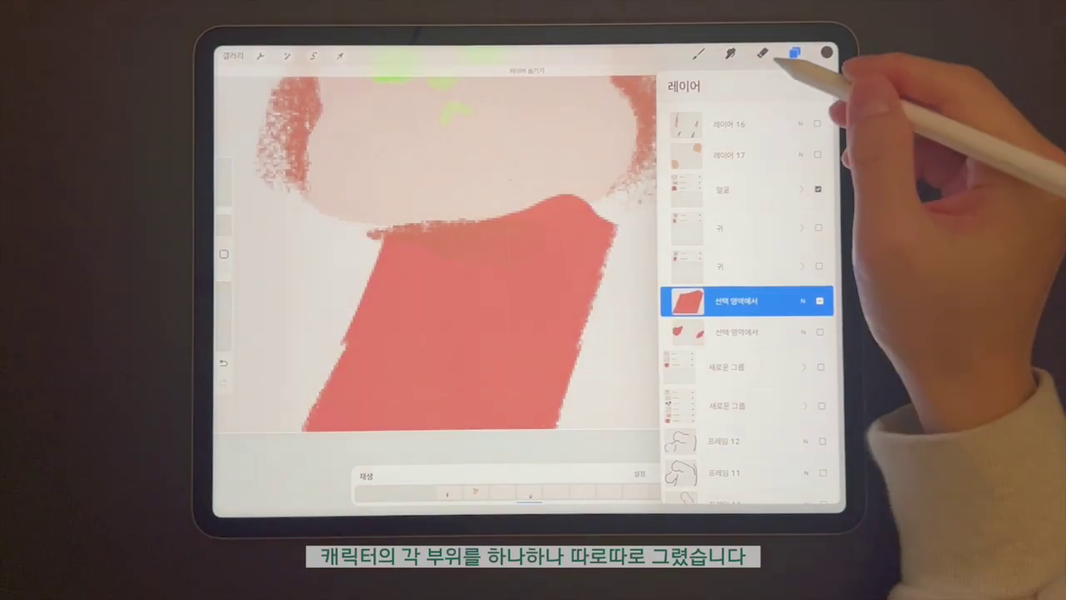
Paint the dog's body part on its own layer, separate from the head and ears
left_click(827, 52)
left_click(707, 309)
mouse_move(433, 233)
left_mouse_down()
mouse_move(475, 209)
mouse_move(560, 188)
left_mouse_up()
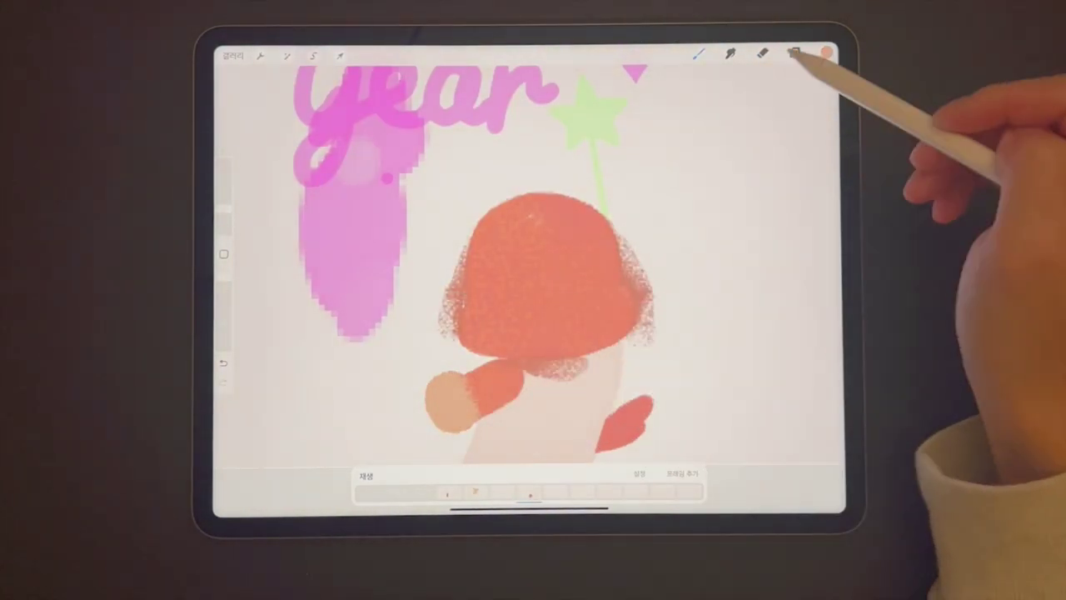
left_click(762, 53)
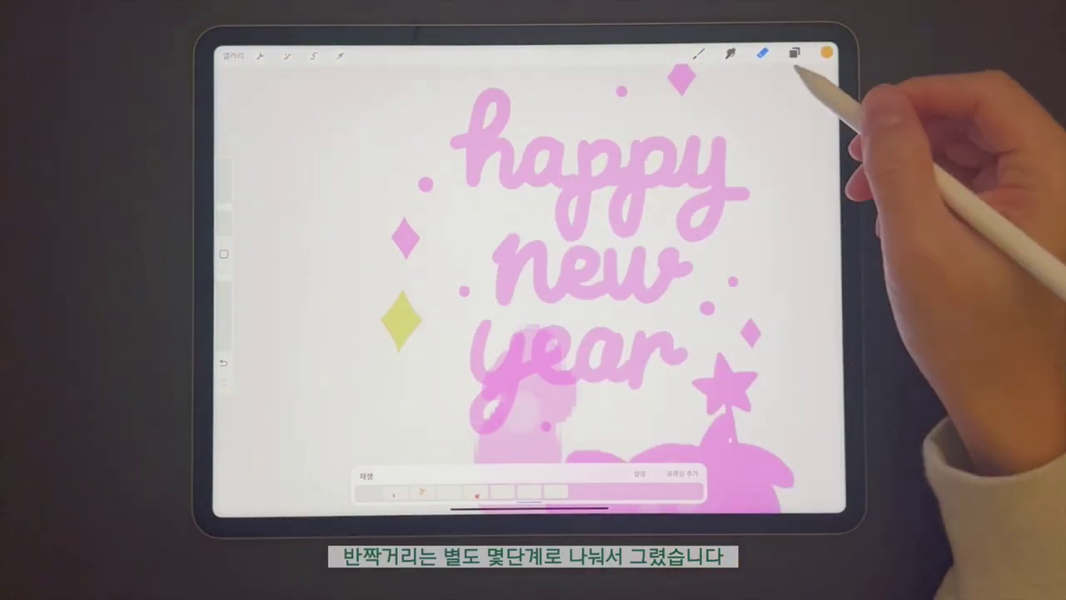
Export the finished layered artwork as a PSD file
left_click(794, 52)
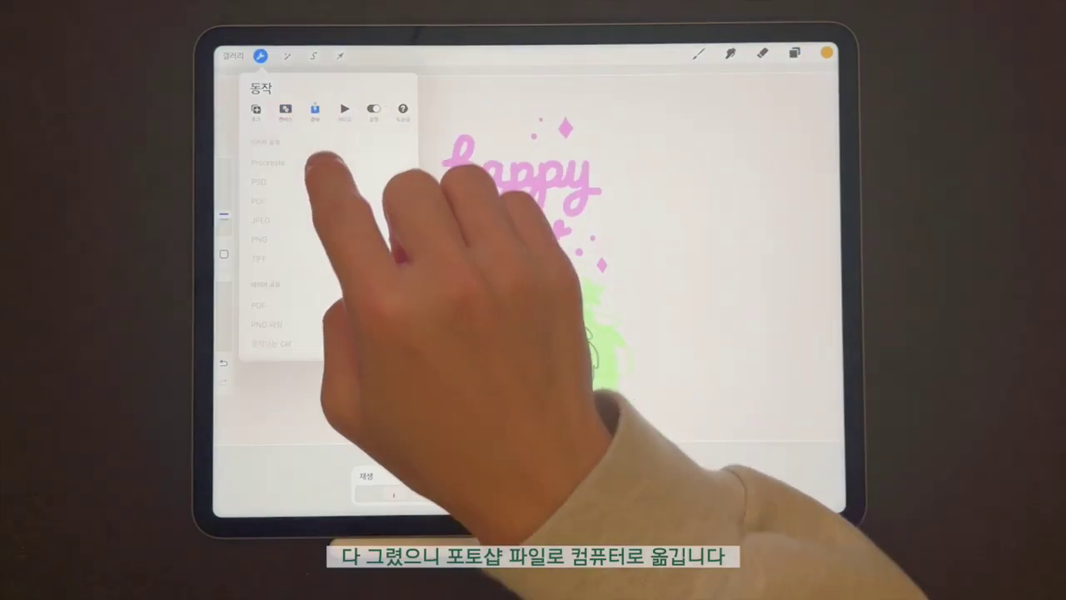
left_click(329, 181)
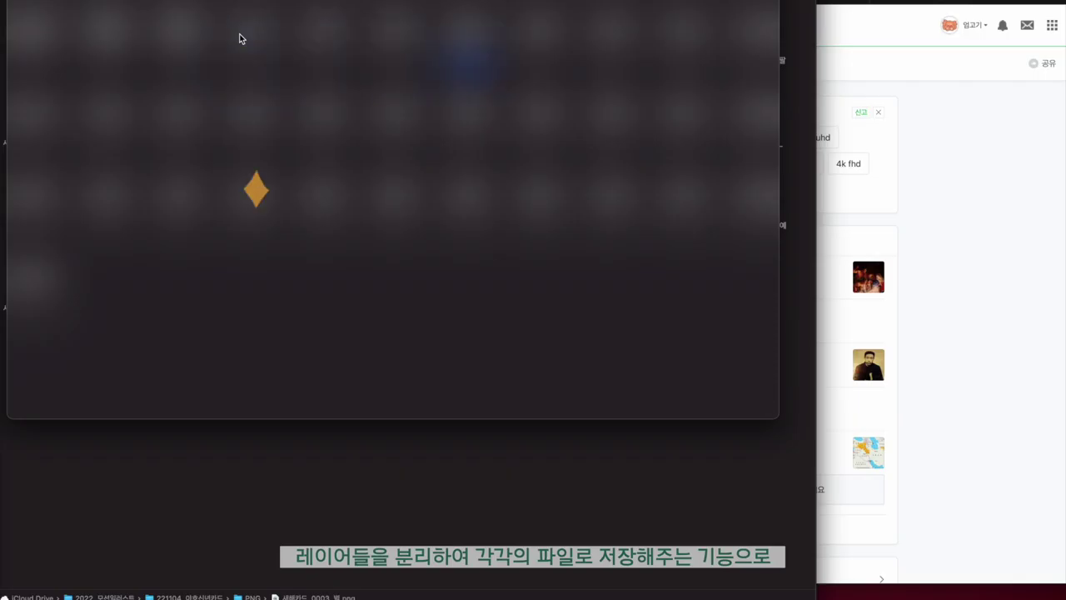
Switch to Finder and preview the separated card images in the PNG folder, one after another
key("Right")
key("Right")
key("Right")
key("Right")
key("Right")
key("Right")
key("Right")
key("Right")
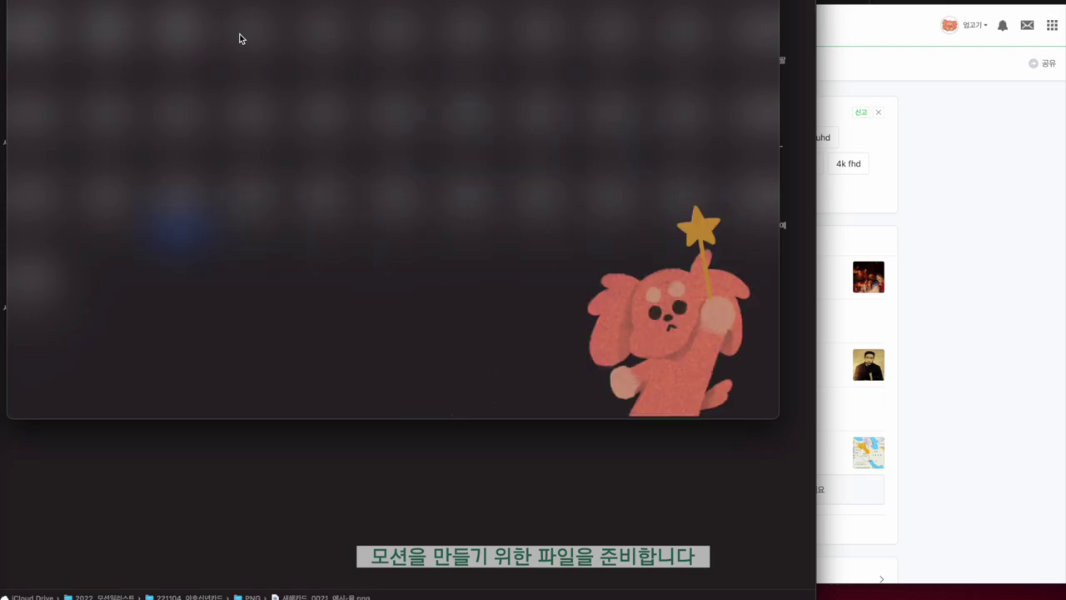
key("space")
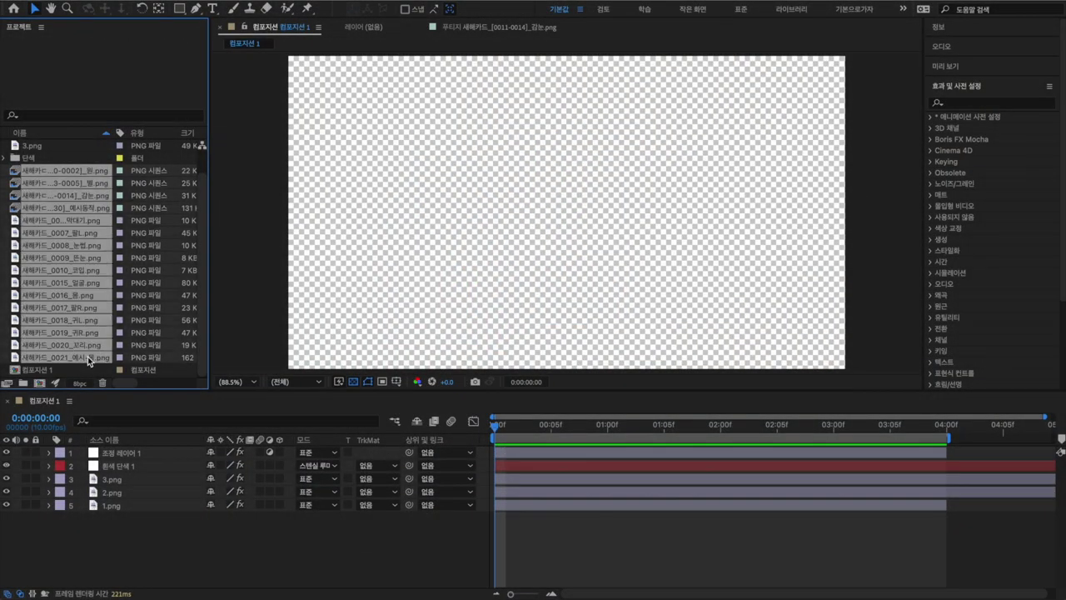
Switch to After Effects and add all the selected 새해카드 PNG files and sequences to 컴포지션 1
left_click_drag(90, 360, 171, 457)
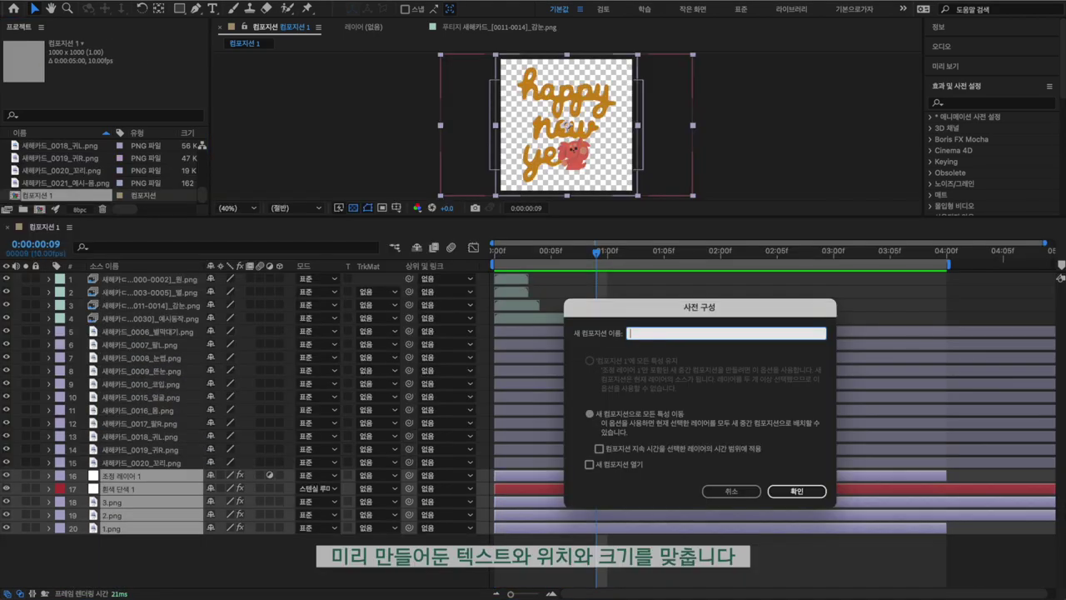
Precompose the selected lettering layers as 글자 and scale the new layer to 64%
key("Return")
key("s")
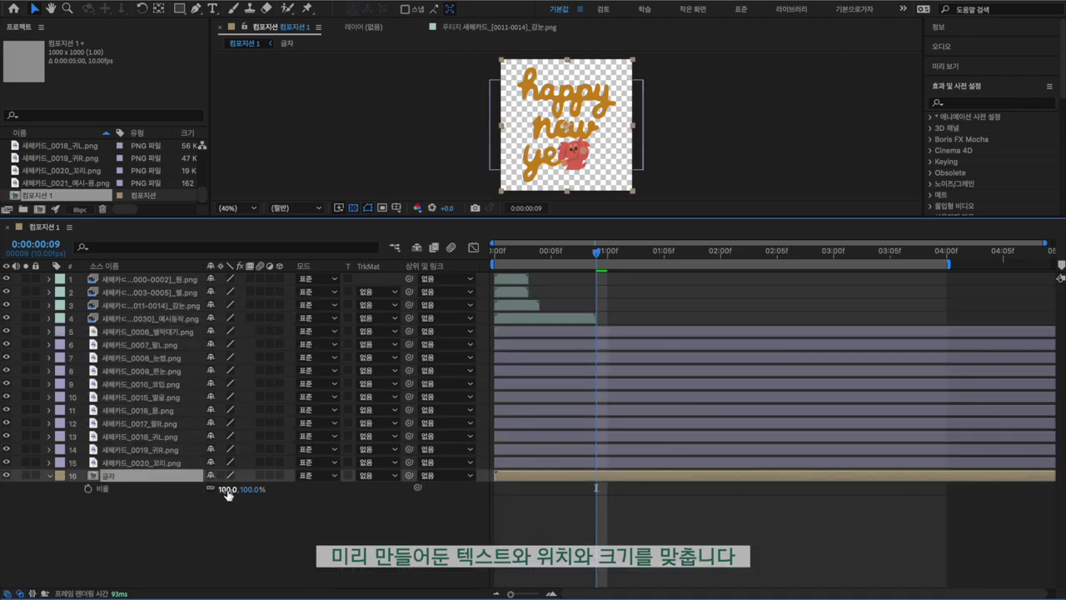
left_click_drag(205, 491, 219, 492)
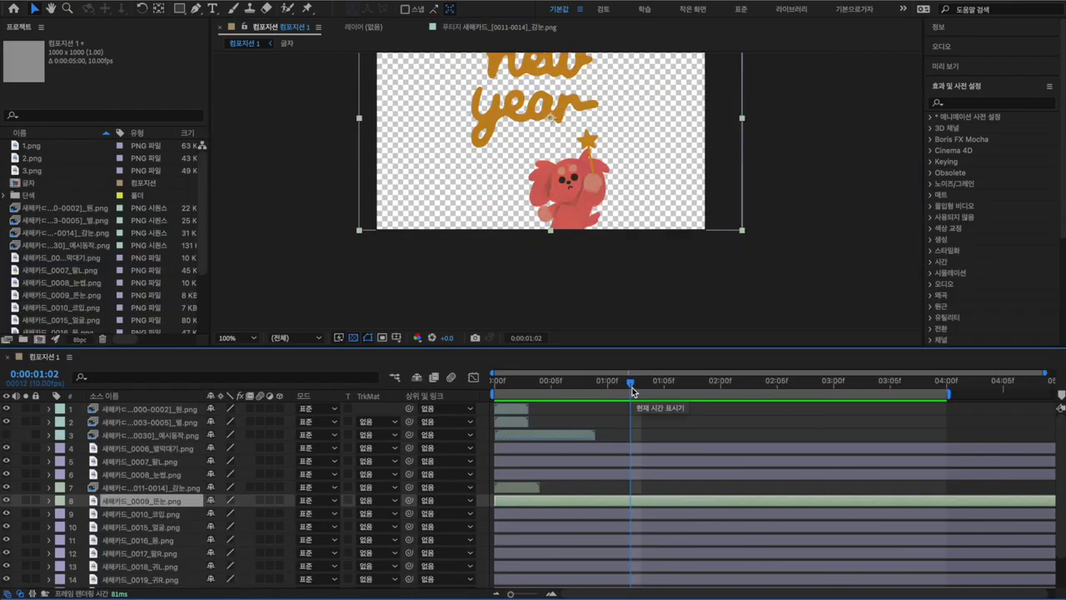
End the open-eye layer (뜬눈) at frame 8 and start the closed-eye sequence (감눈) there
mouse_move(673, 502)
left_mouse_down()
mouse_move(537, 518)
mouse_move(603, 488)
left_mouse_up()
right_click(602, 488)
key("Escape")
right_click(614, 488)
key("Escape")
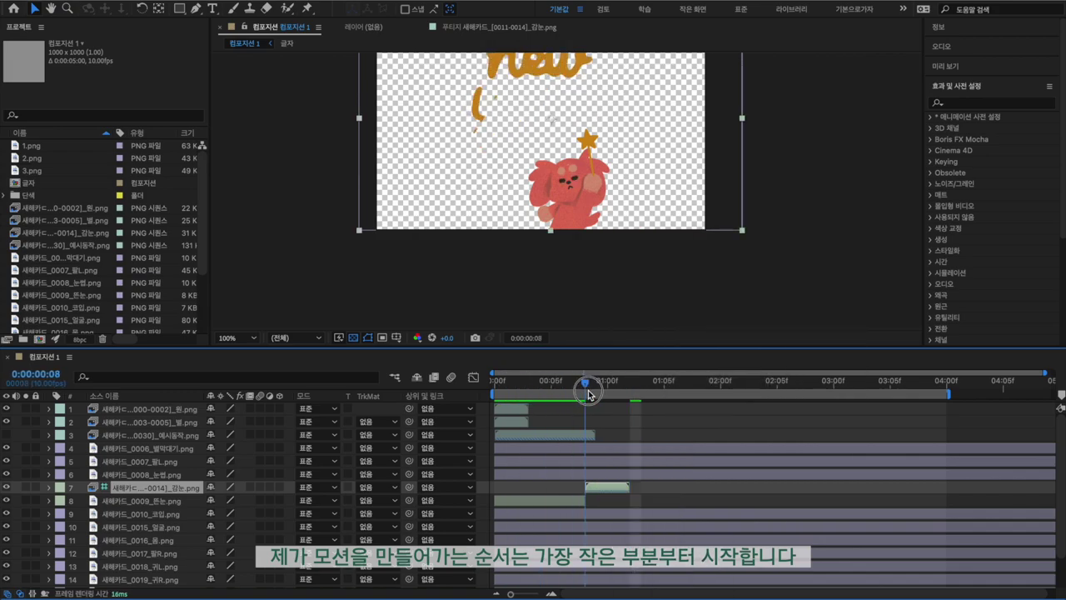
Duplicate the open-eye and closed-eye layers and place the copies one after another to repeat the blink
left_click(536, 498)
key("ctrl+d")
left_click_drag(537, 498, 664, 499)
left_click(617, 502)
key("ctrl+d")
key("ctrl+bracketright")
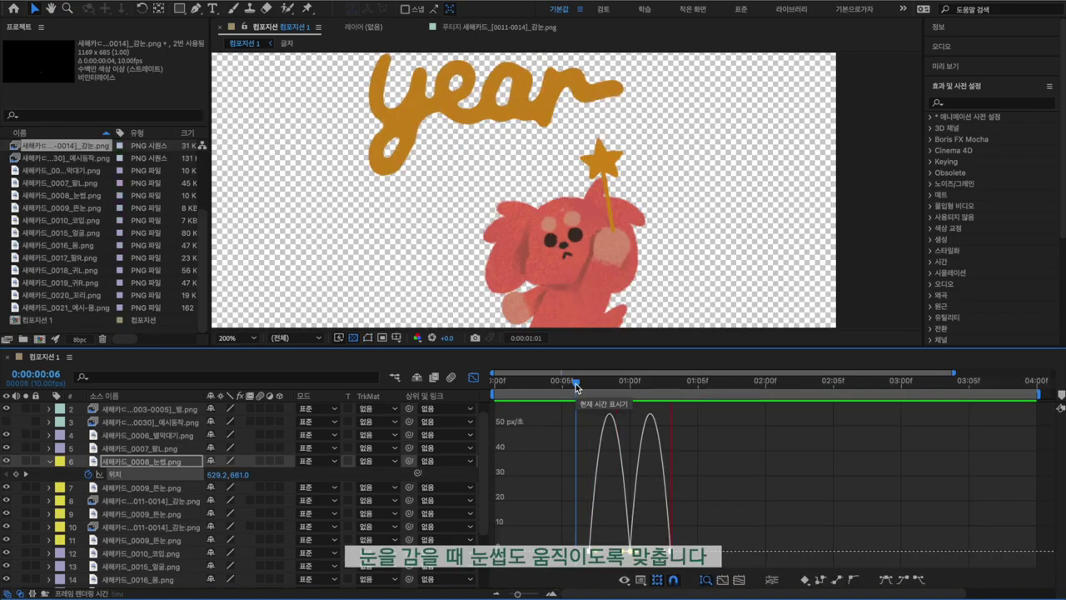
Refine the eyebrow layer's (눈썹) Position keyframe at 0:00:01:00 so the brows move with the blink
left_click_drag(578, 381, 630, 380)
key("shift+F3")
left_click(630, 473)
key("shift+F3")
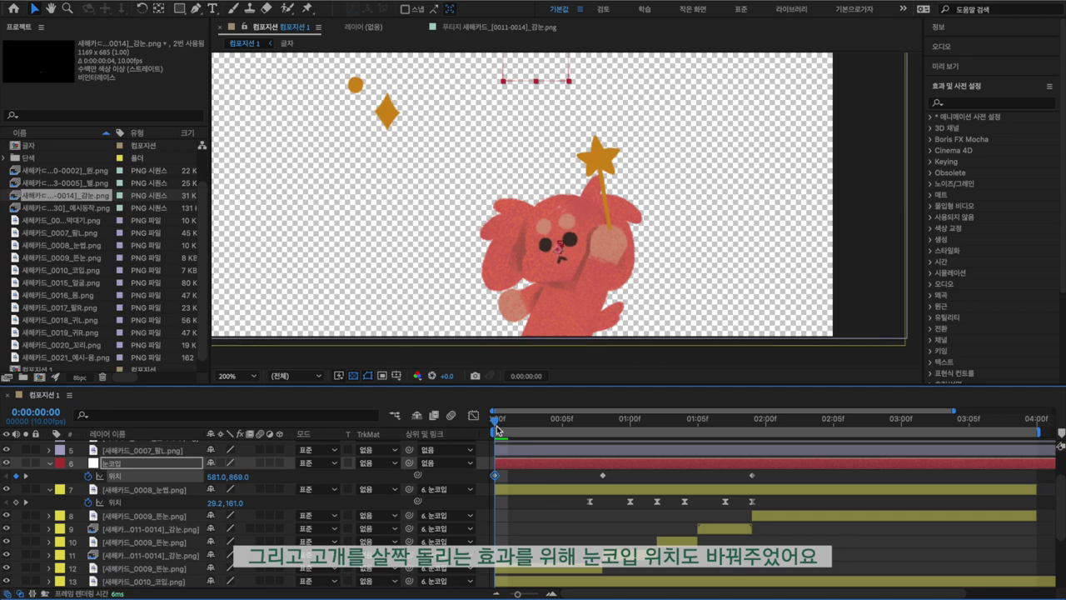
Preview the 눈코입 null's position animation and scrub through its second half
key("space")
left_click(481, 446)
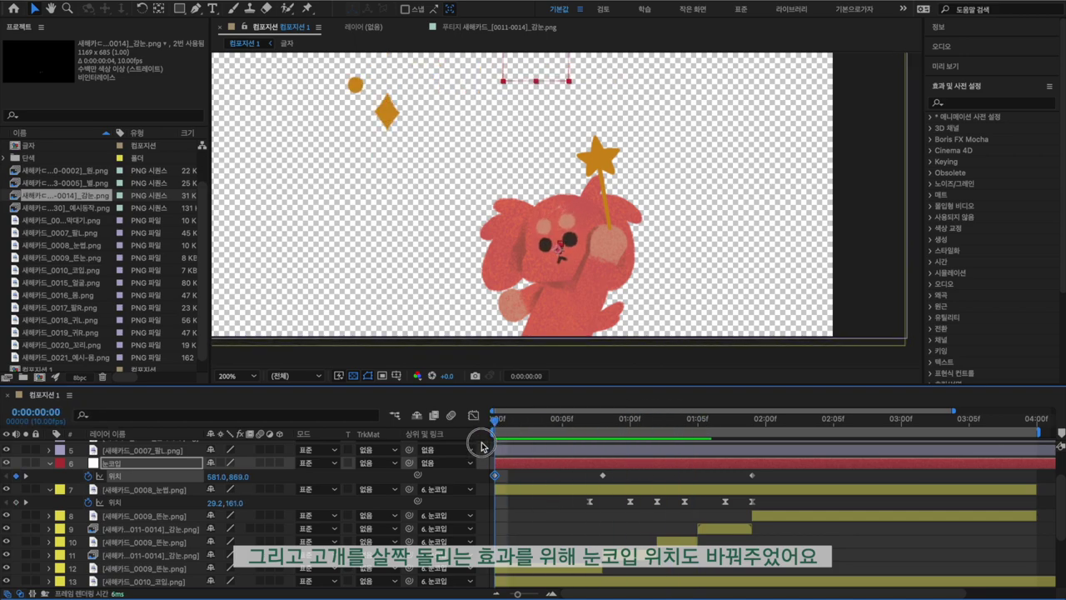
left_click(891, 432)
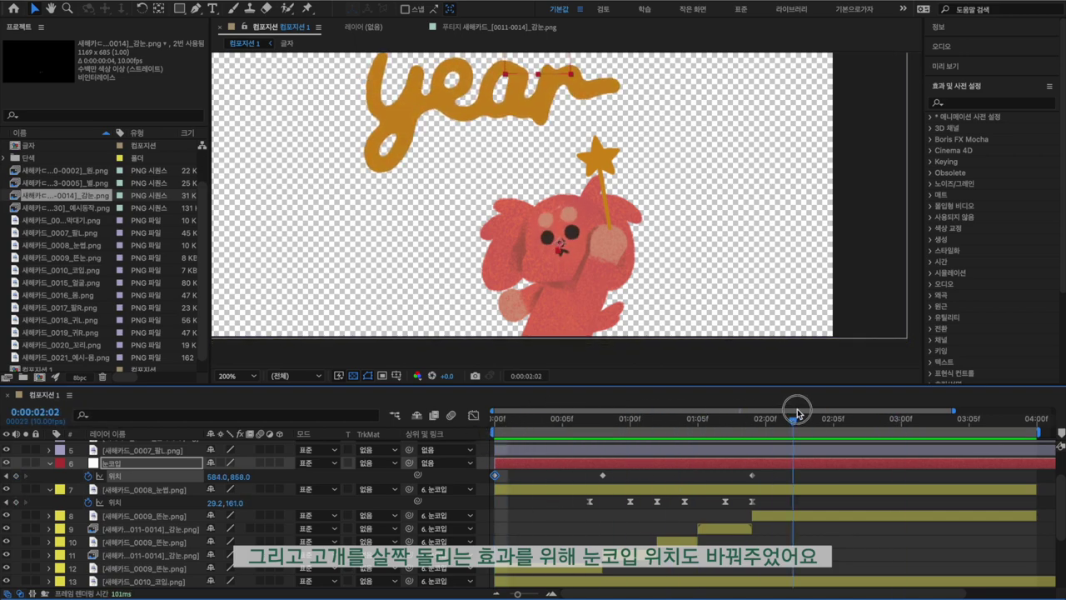
left_click_drag(886, 429, 956, 428)
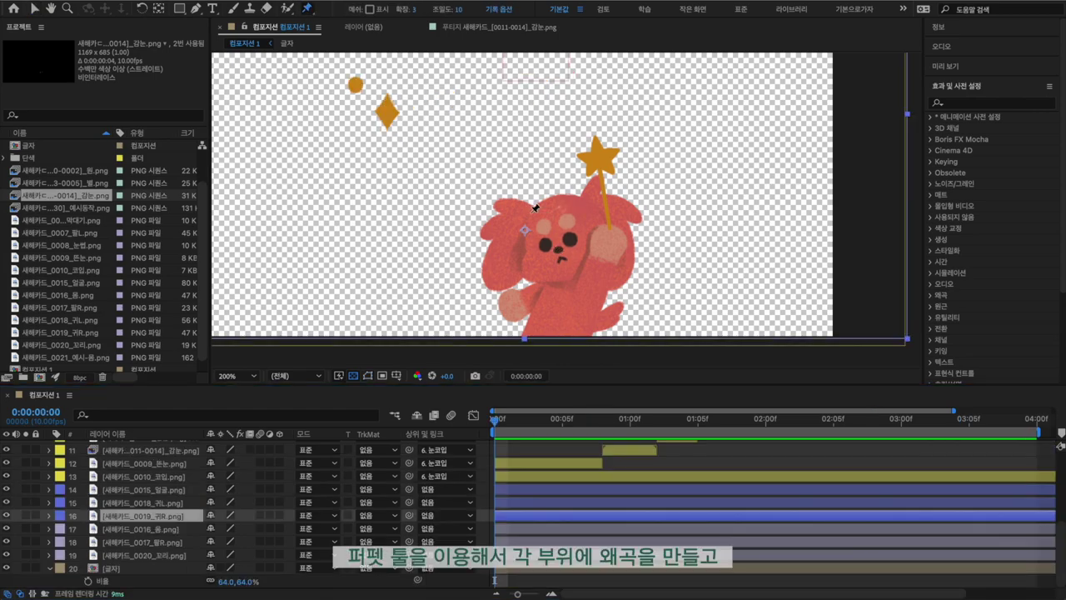
Place puppet pins down the 귀R ear layer and scrub through its first frames
left_click(523, 223)
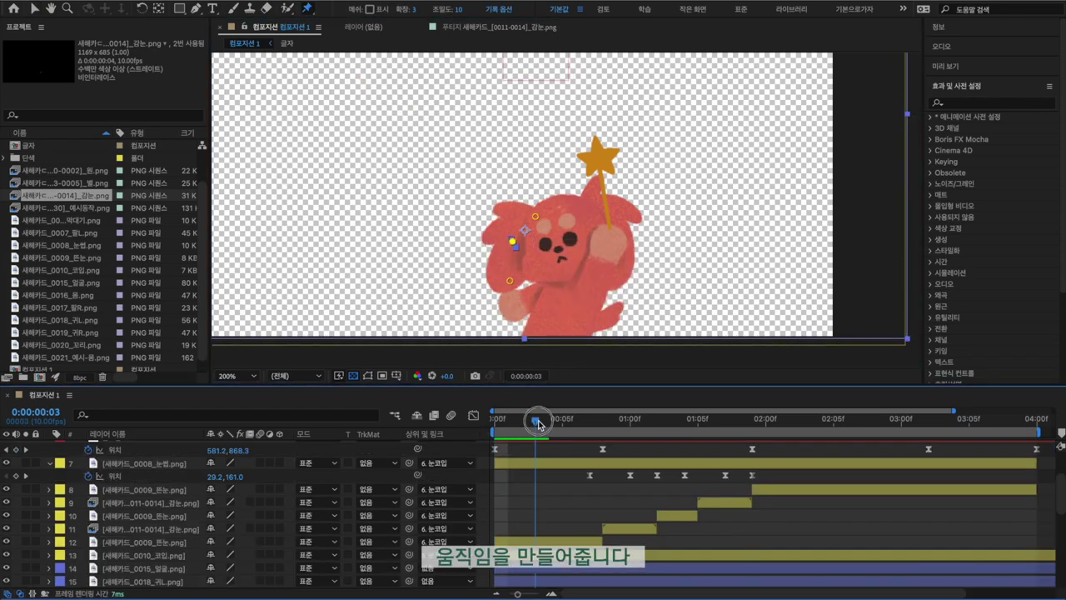
left_click_drag(519, 420, 614, 420)
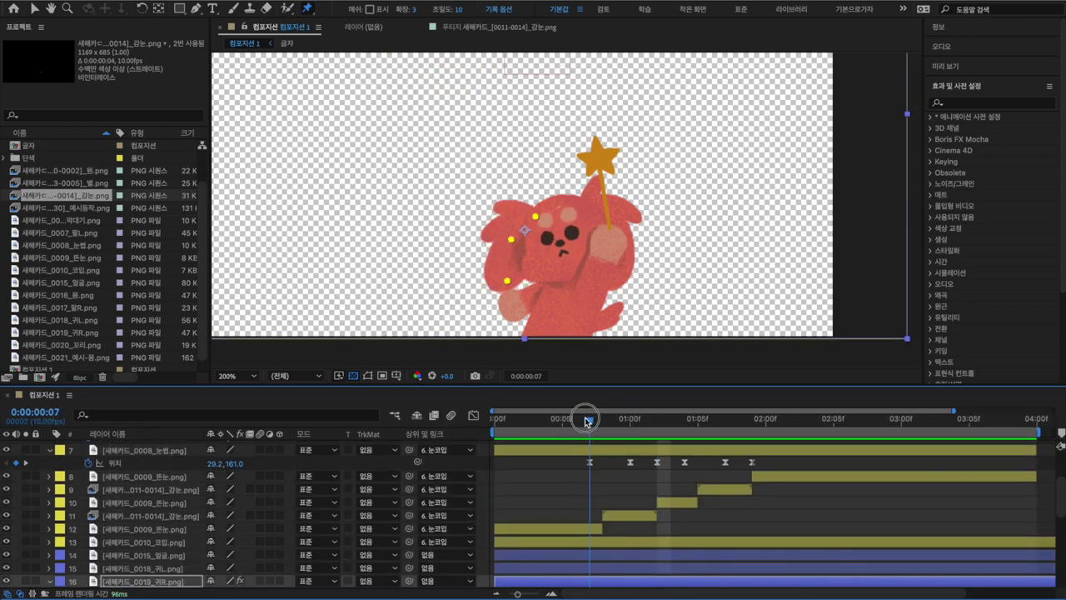
Refine the 귀R ear's three puppet pin Position keyframes around frames 7 and 8
left_click(722, 563)
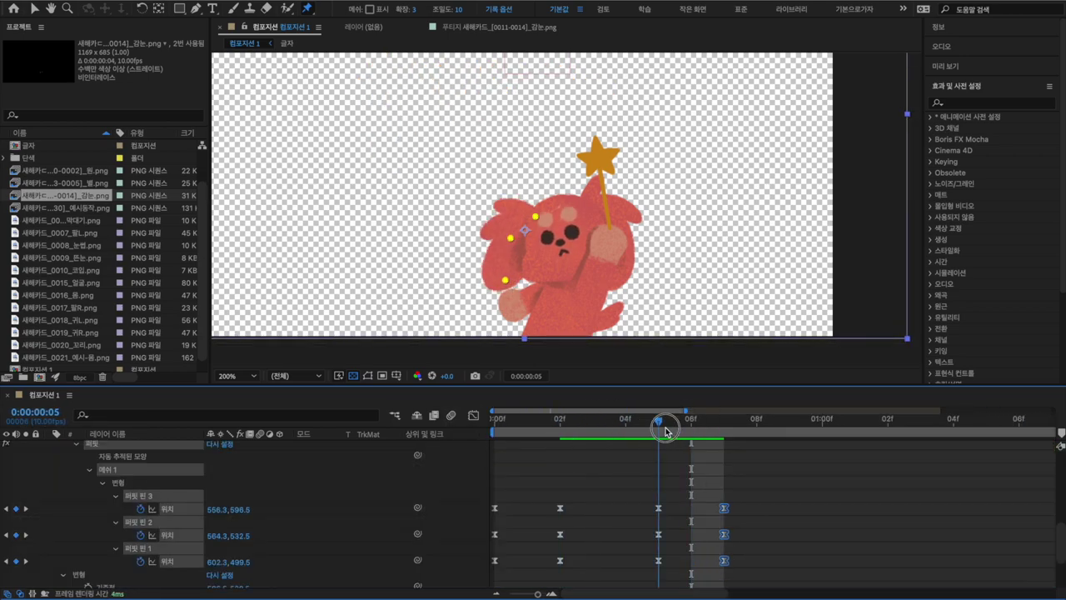
key("k")
left_click_drag(725, 491, 753, 571)
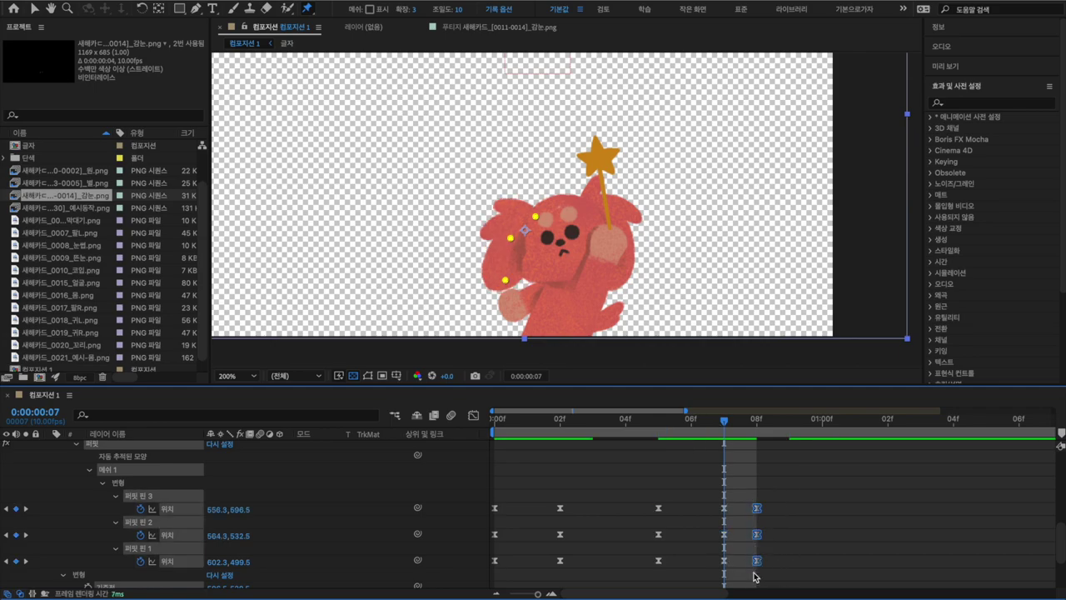
key("j")
key("j")
left_click(503, 424)
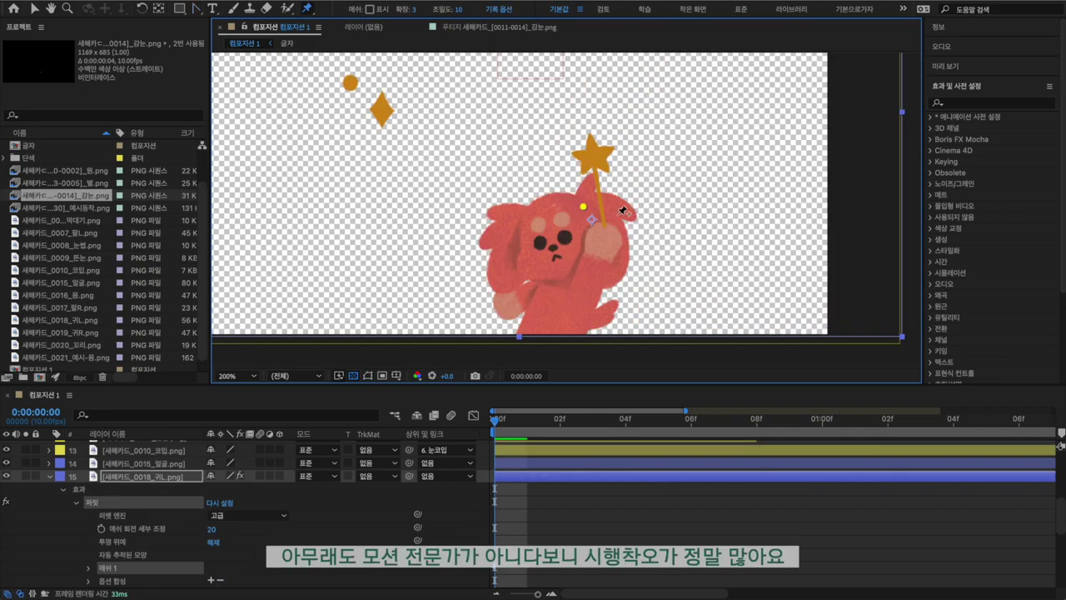
Add a puppet pin on the lower part of the 귀L ear and reveal the layer's keyframed properties
left_click(617, 259)
key("u")
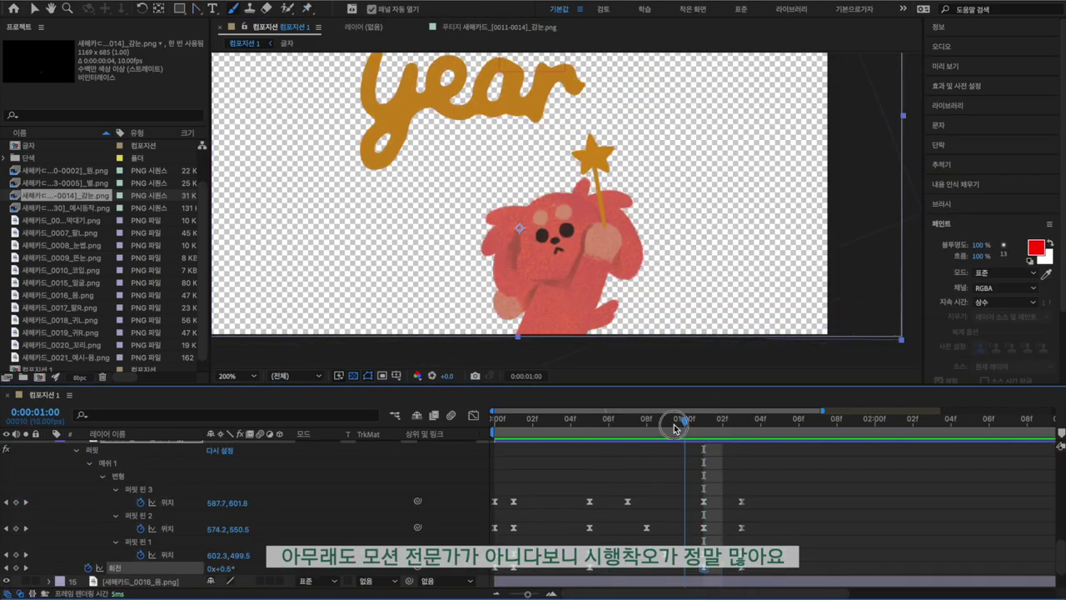
Scrub through the timeline to review both ears' puppet pin and rotation animation
left_click_drag(675, 429, 716, 422)
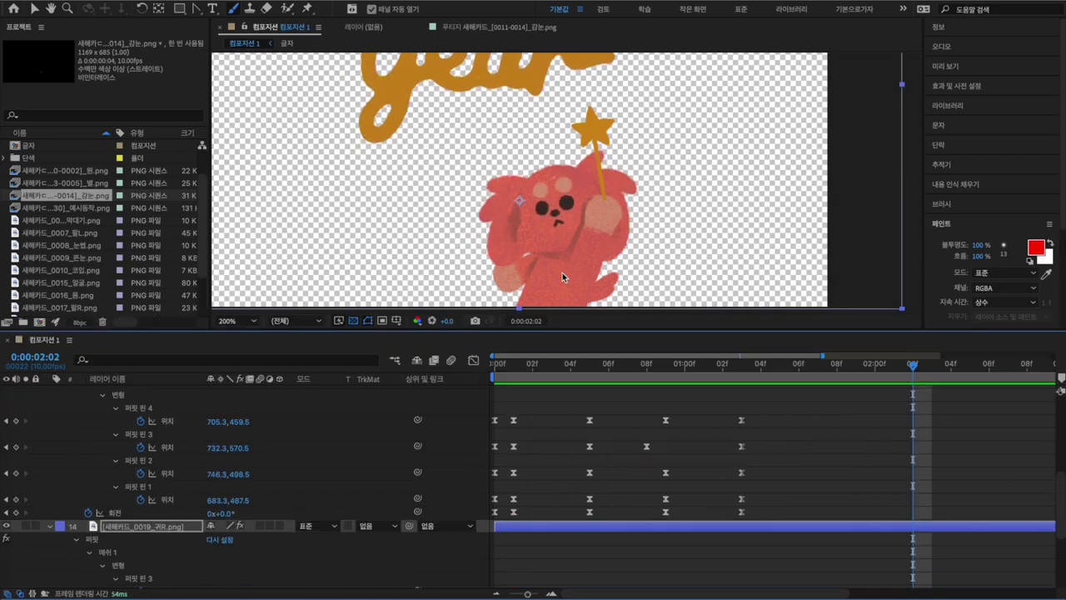
scroll(566, 453, "up", 10)
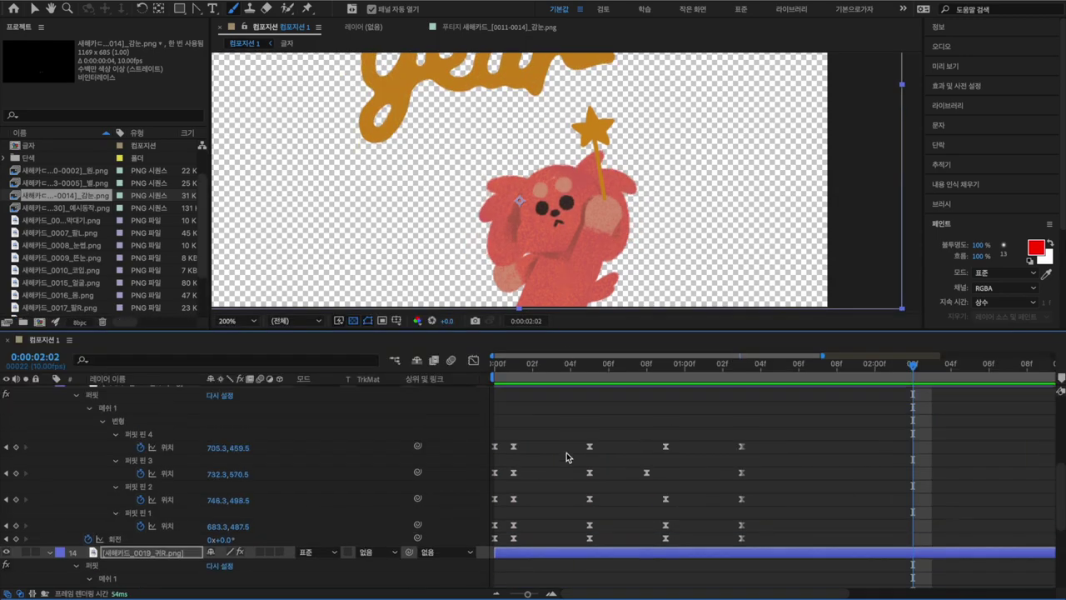
left_click(494, 364)
left_click_drag(628, 364, 671, 364)
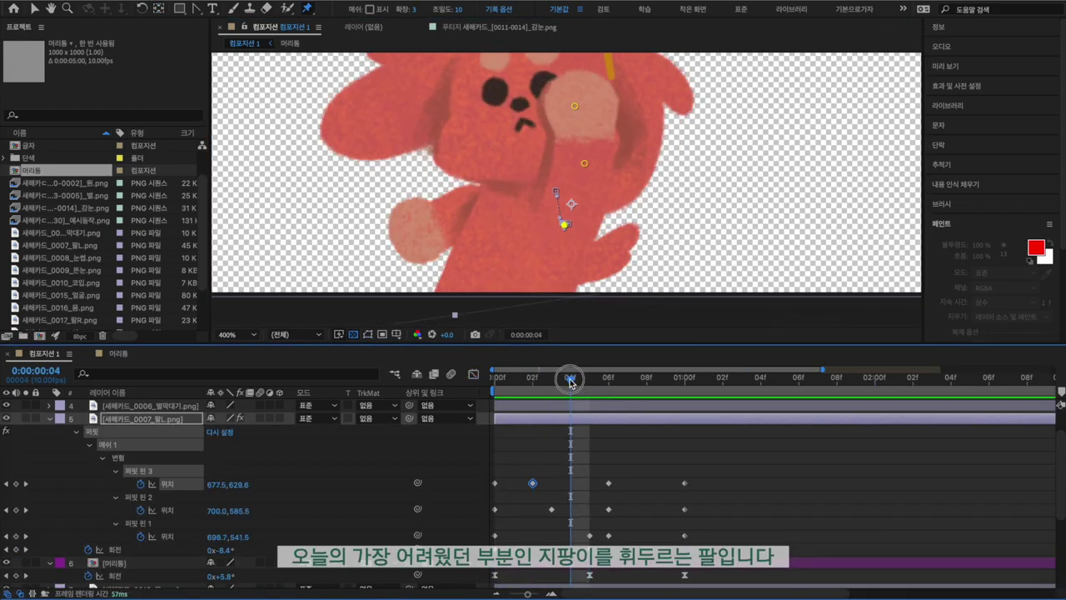
Adjust the lowest puppet pin of the wand arm (팔L) around frames 2 and 3
left_click_drag(572, 377, 546, 409)
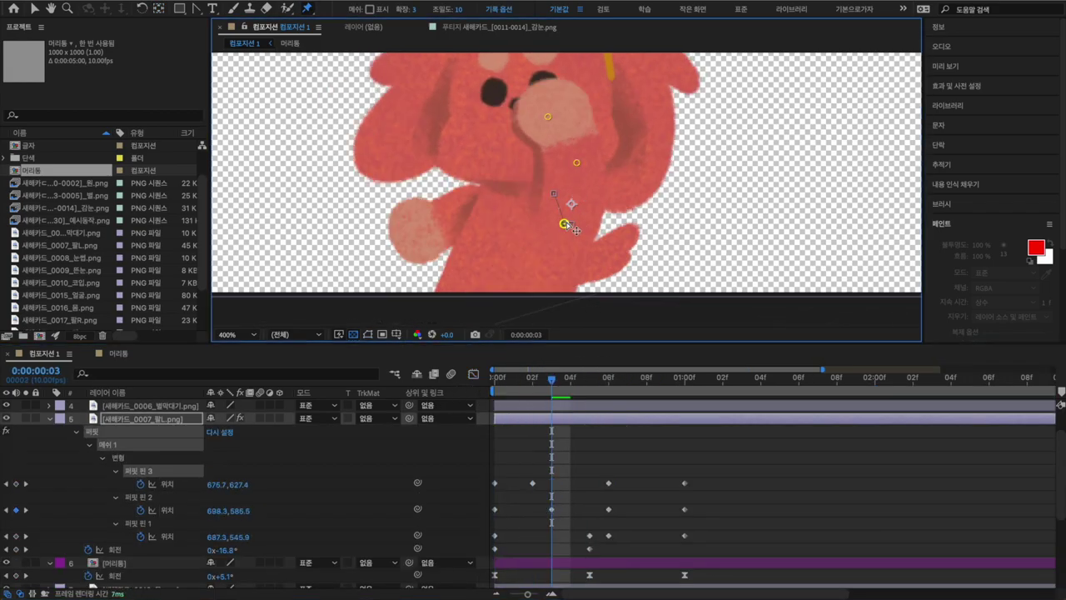
key("Page_Up")
left_click(560, 228)
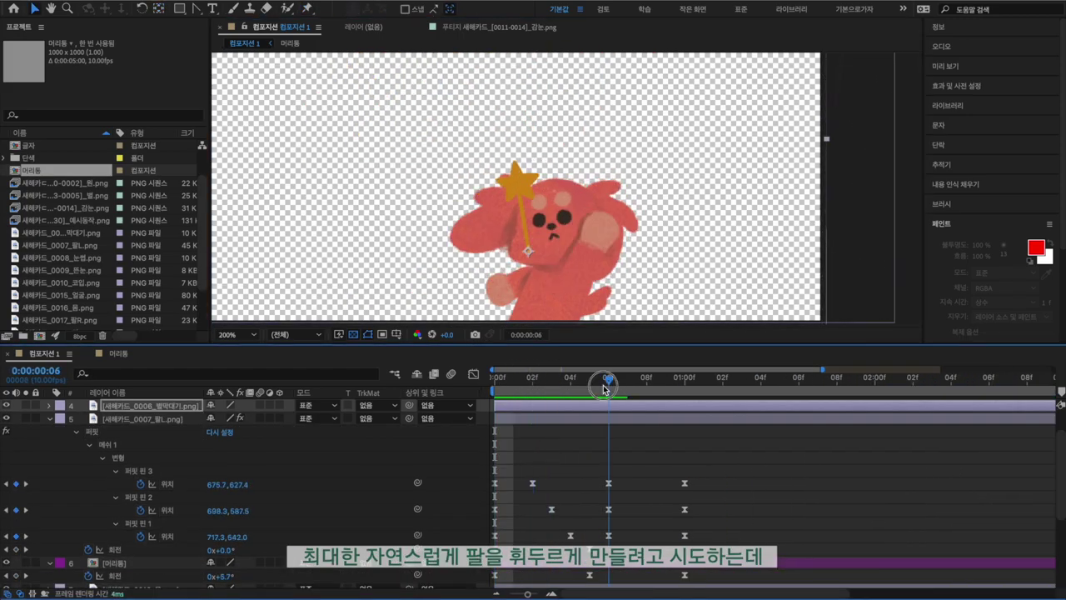
Scrub back to the first frame to examine how the wand (별막대기) follows the swinging arm
left_click_drag(606, 387, 496, 380)
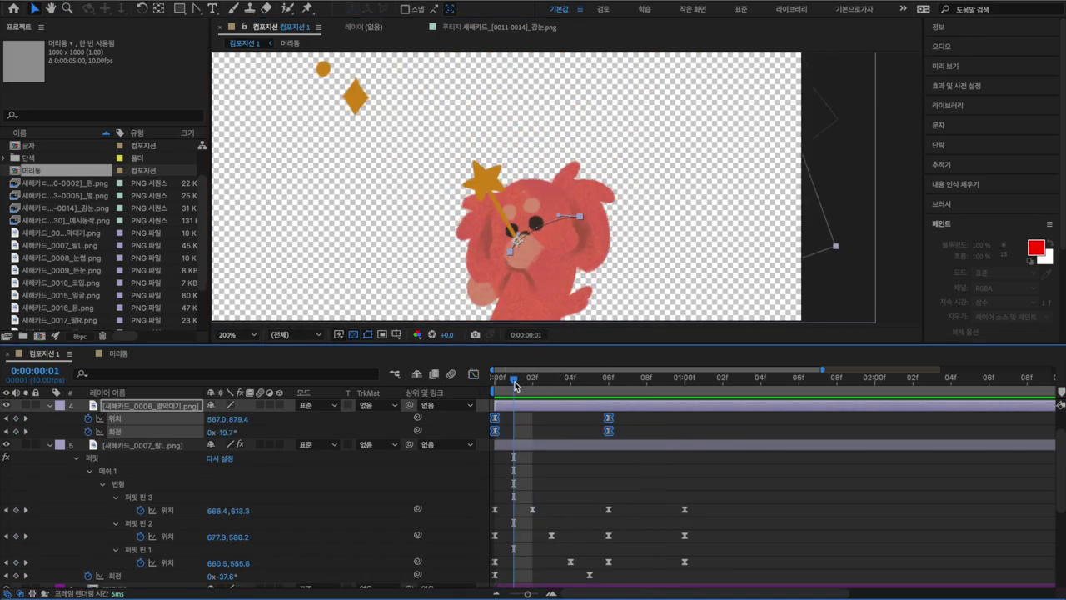
left_click_drag(515, 384, 491, 387)
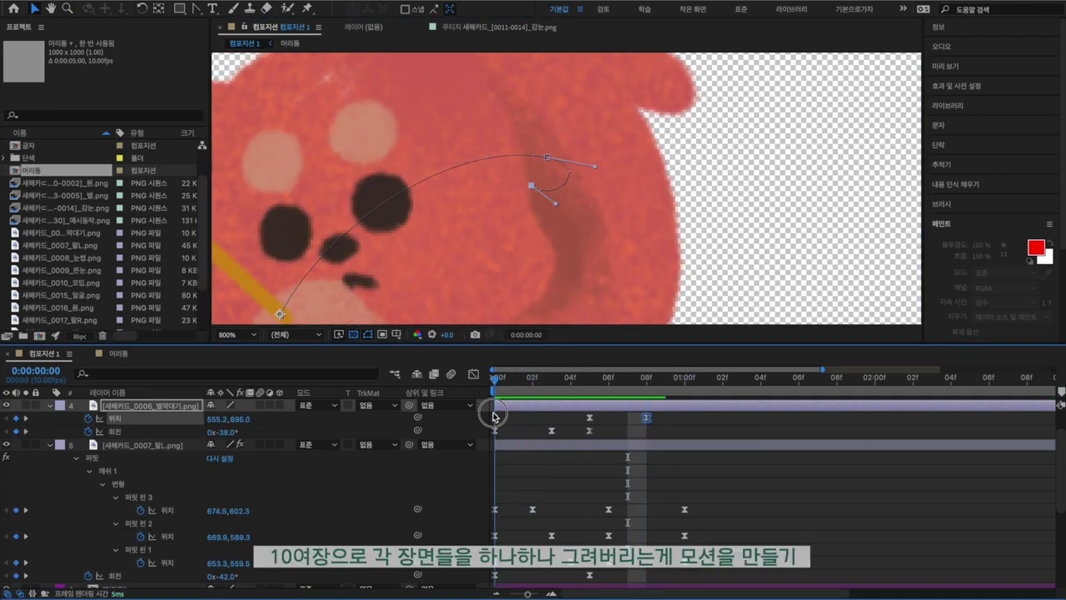
scroll(481, 269, "down", 1)
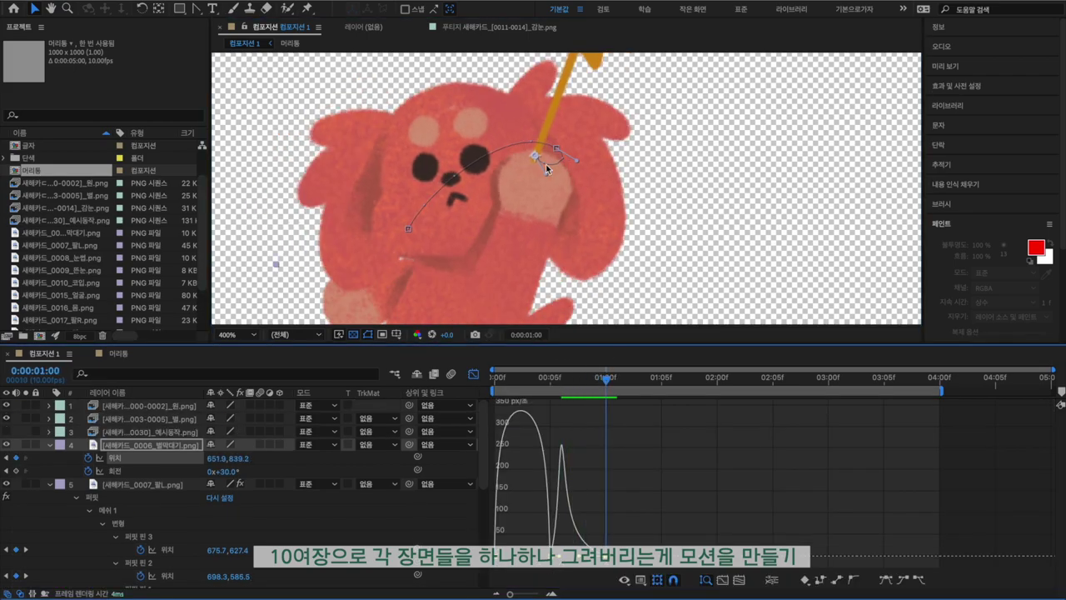
Scrub between frame 5 and 0:00:01:01 to review the wand's position and rotation keyframes
left_click_drag(606, 382, 560, 384)
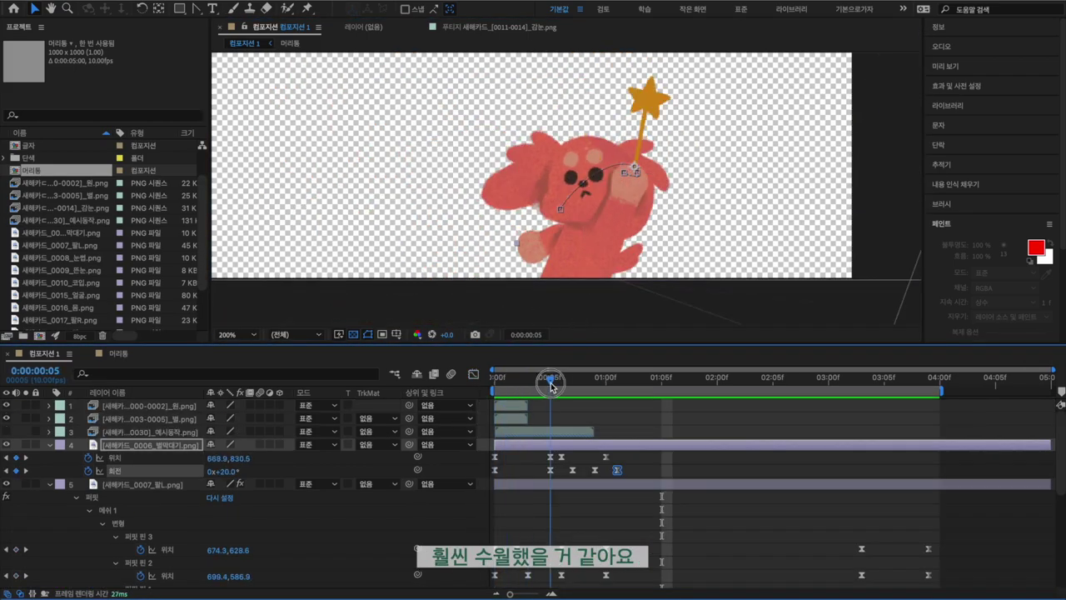
left_click_drag(547, 381, 616, 379)
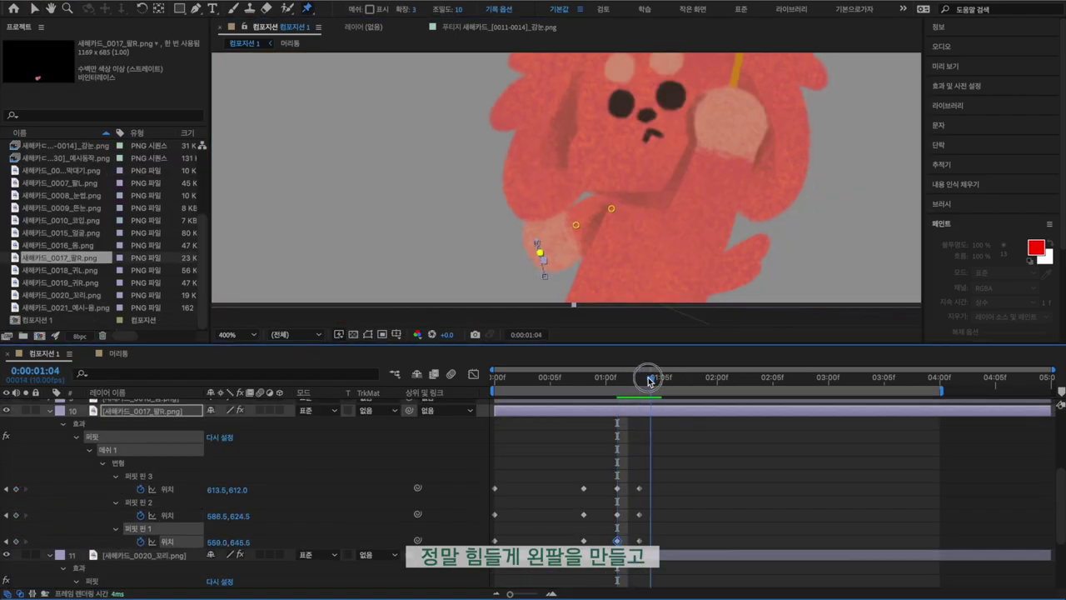
Apply Easy Ease to all puppet pin keyframes of the 팔R arm layer and check their curves
left_click(587, 388)
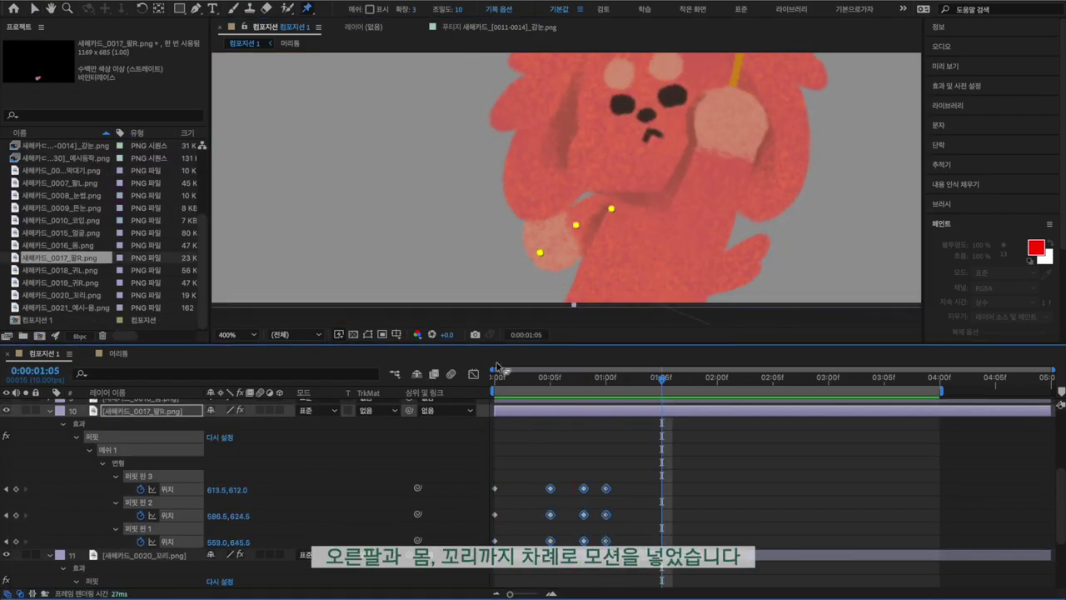
left_click_drag(493, 407, 608, 556)
key("F9")
key("shift+F3")
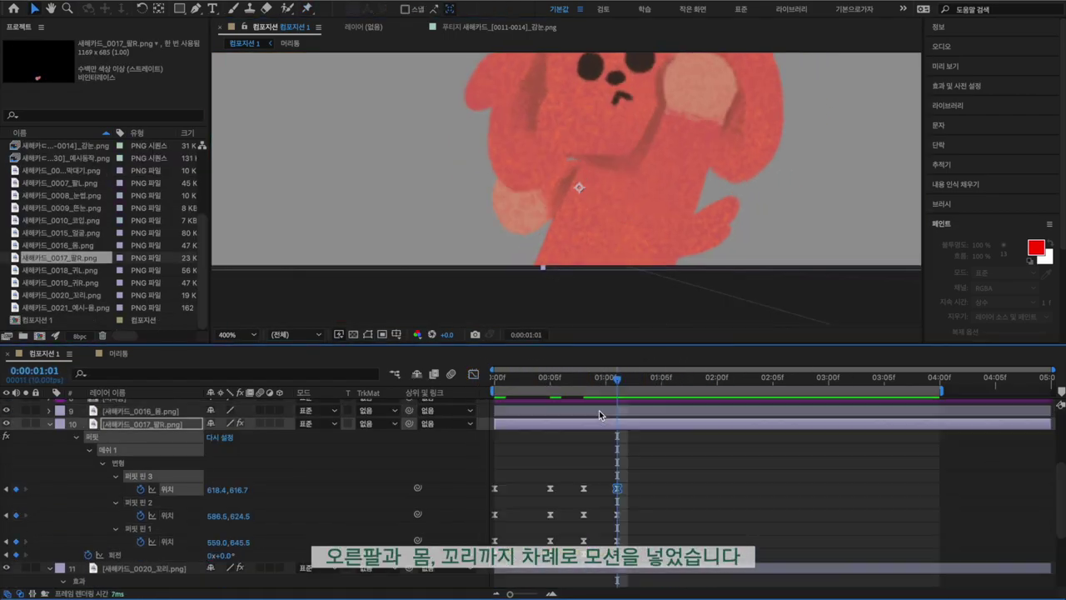
Preview the motion from the first frame, and shift the body (몸) layer's upper-right puppet pin slightly left at frame 5
left_click_drag(584, 380, 494, 381)
key("ctrl+p")
key("space")
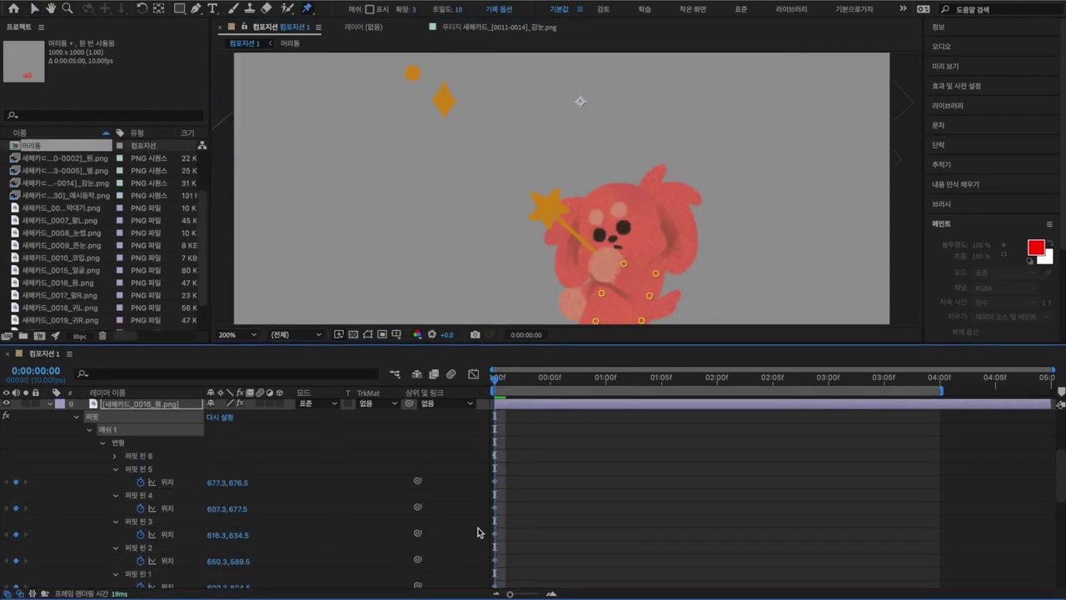
scroll(469, 451, "up", 2)
scroll(469, 451, "up", 1)
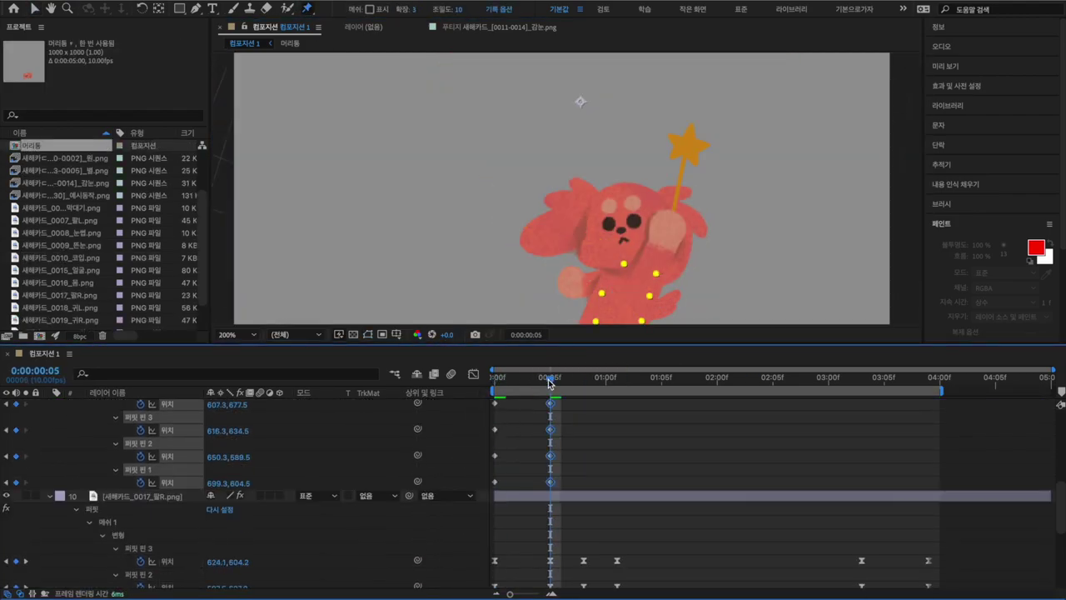
left_click_drag(657, 273, 649, 274)
left_click(522, 380)
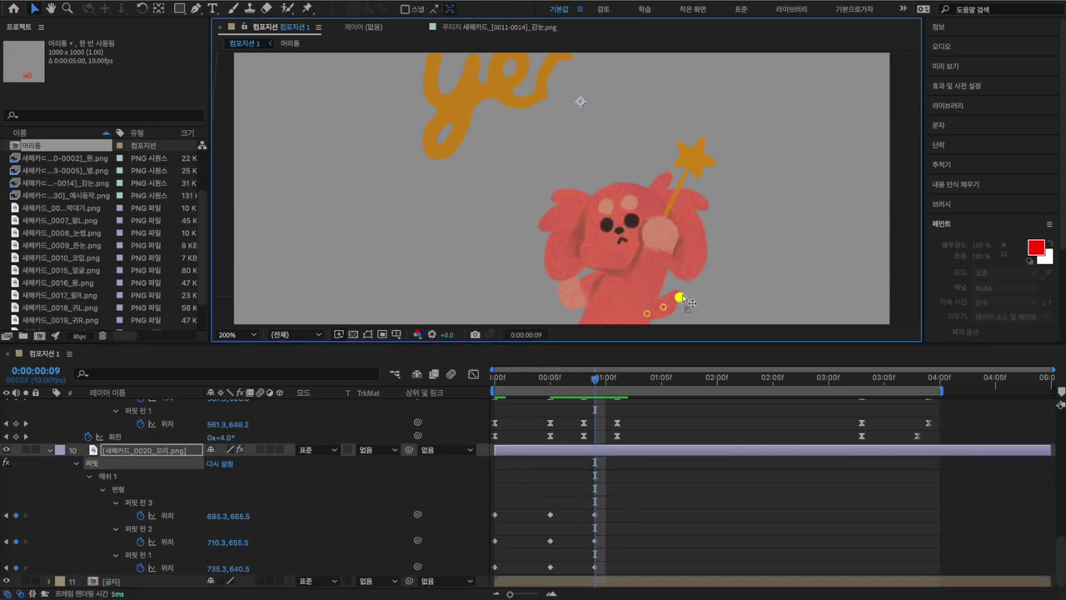
Apply Easy Ease to all puppet pin keyframes of the tail (꼬리) layer and preview the motion
left_click_drag(500, 500, 558, 569)
left_click_drag(690, 492, 488, 565)
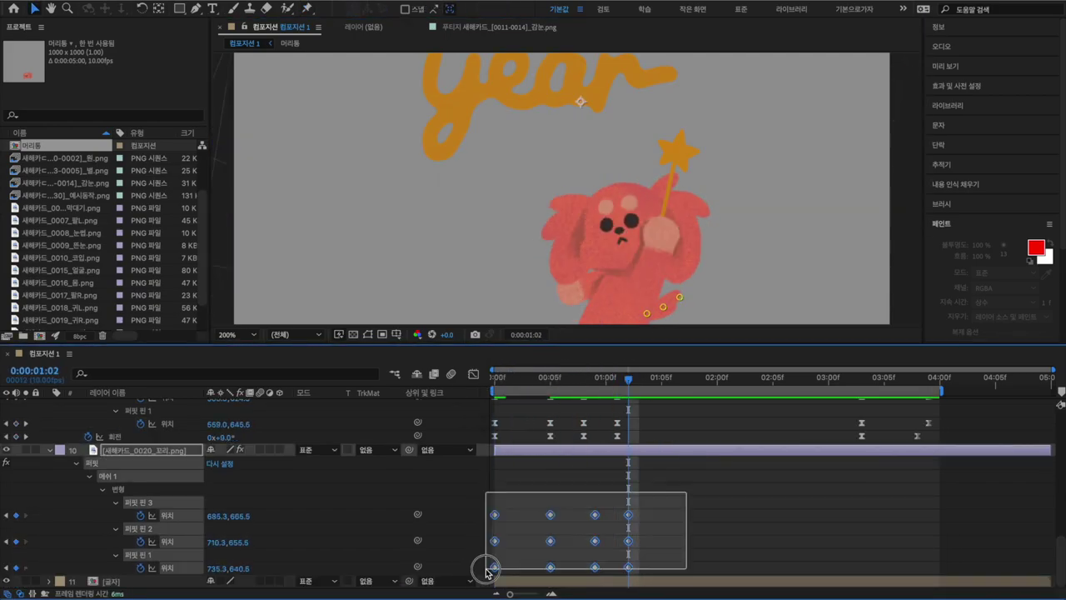
key("shift+F3")
key("F9")
key("shift+F3")
key("space")
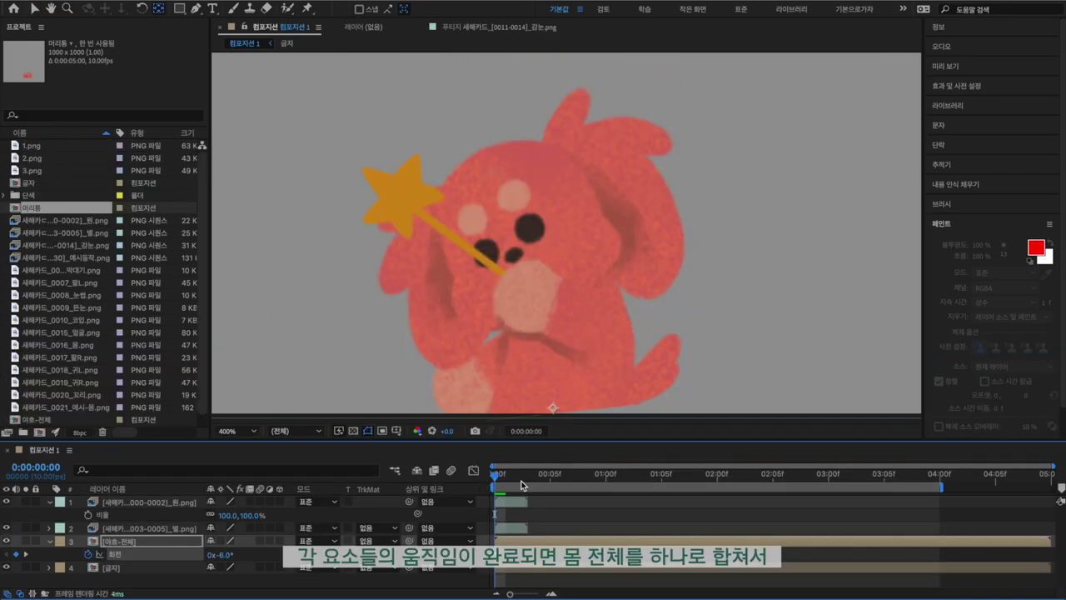
Reveal the keyframes of the 야호-전체 layer, move the whole dog down and left at the first frame, and preview its speed graph
left_click_drag(521, 484, 739, 478)
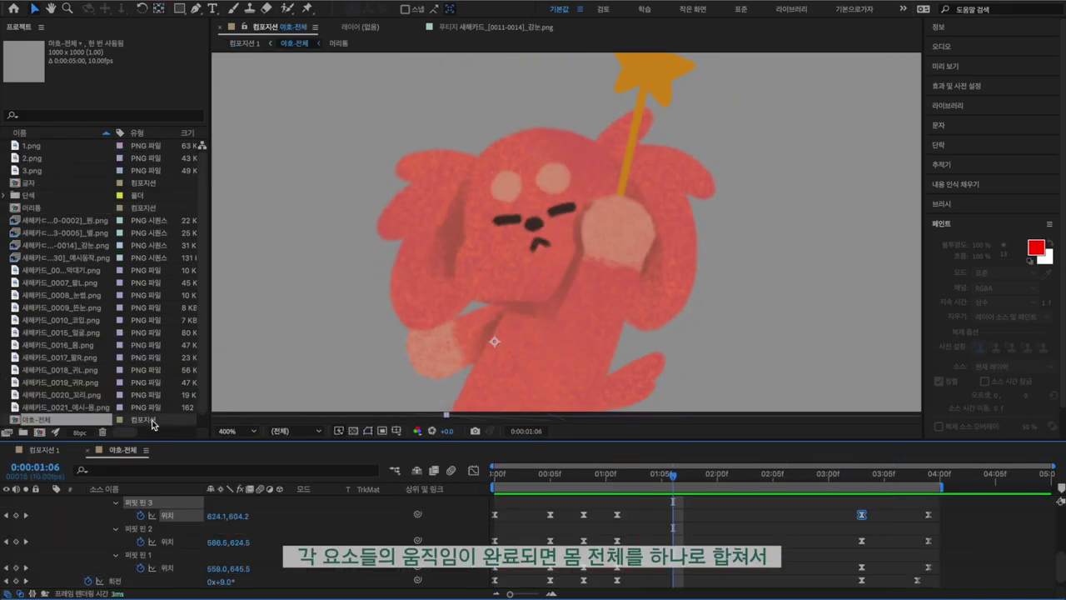
left_click_drag(749, 473, 495, 473)
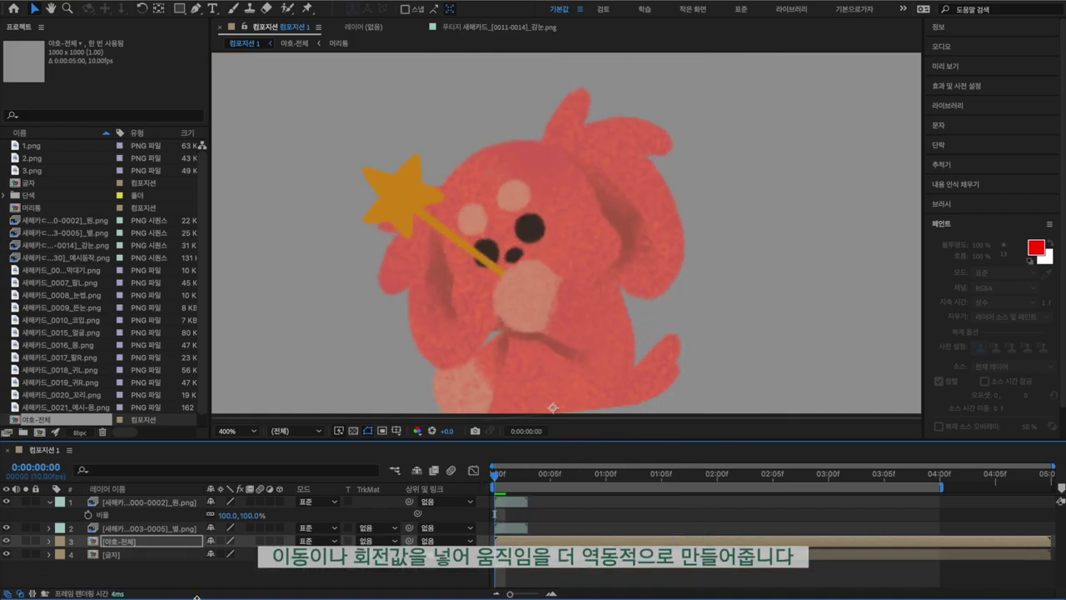
key("u")
key("space")
left_click(561, 350)
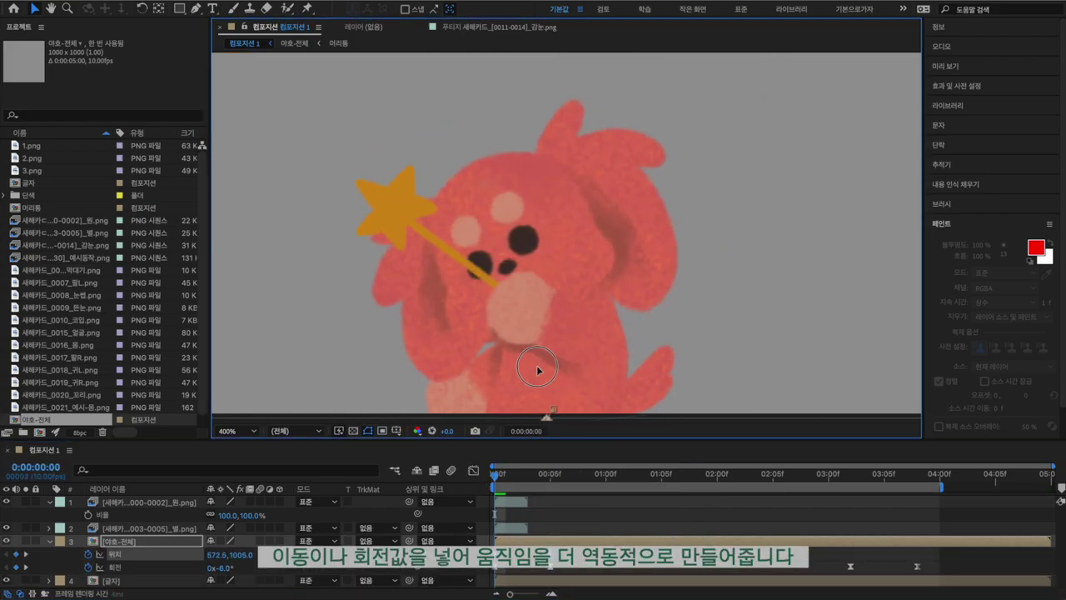
key("space")
key("shift+F3")
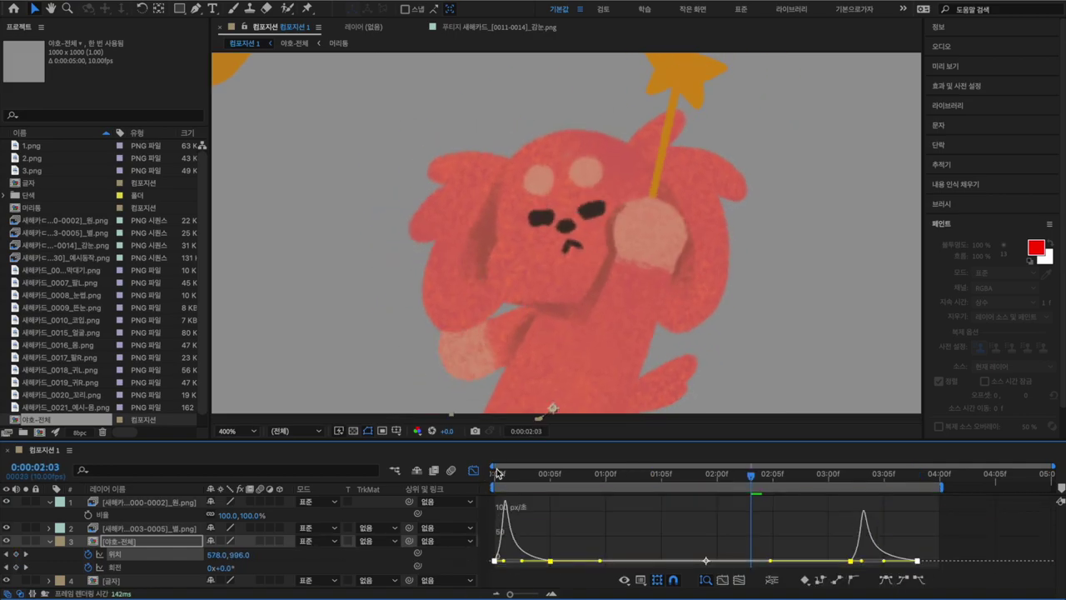
Refine the easing between the last two position keyframes of 야호-전체 and check the result in the speed graph
left_click(497, 473)
key("space")
key("shift+F3")
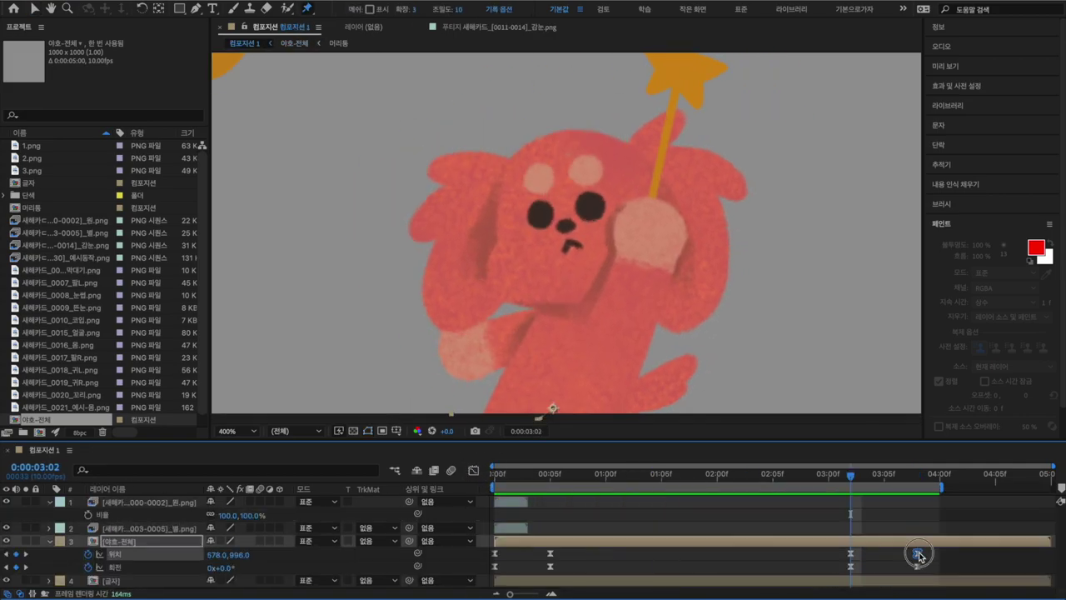
key("shift+F3")
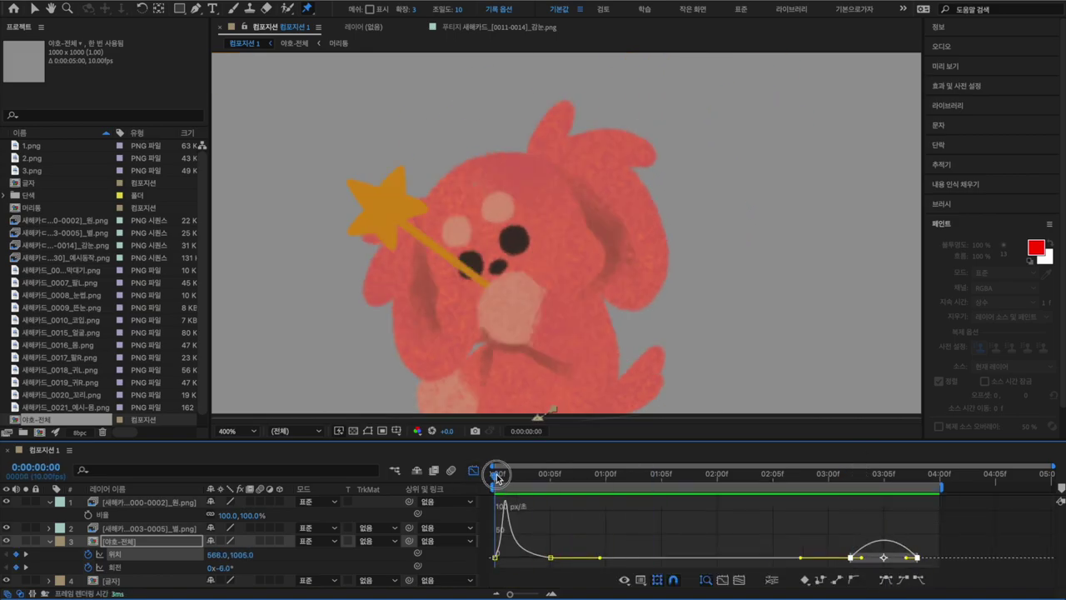
left_click(474, 471)
left_click(474, 470)
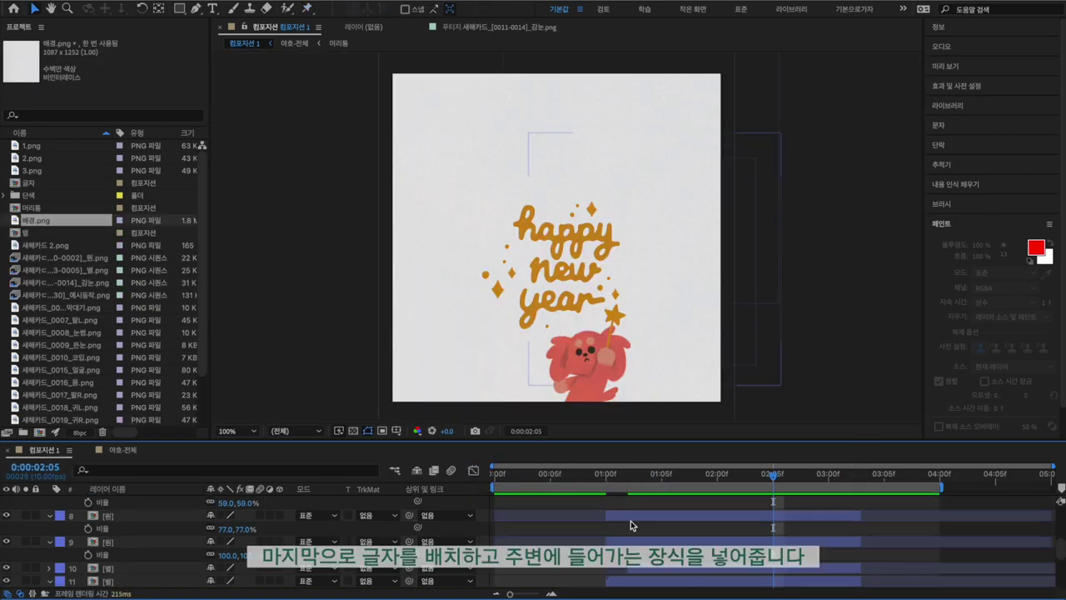
Paste repeated scale keyframes onto star (별) layer 11, every two frames from 0:00:01:00 to 0:00:03:04
left_click(608, 501)
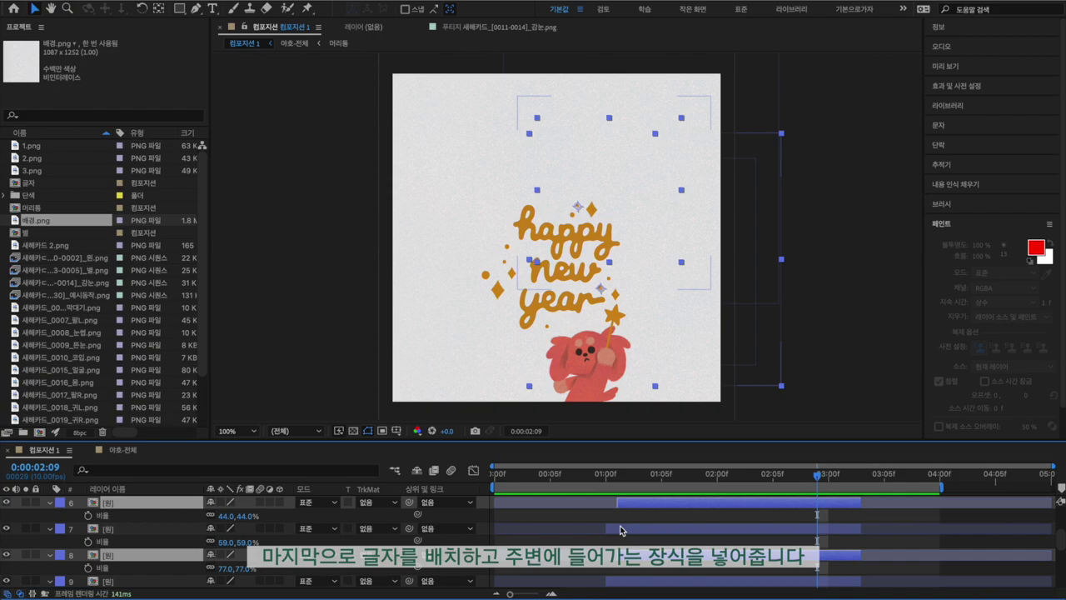
scroll(655, 537, "down", 2)
left_click(652, 475)
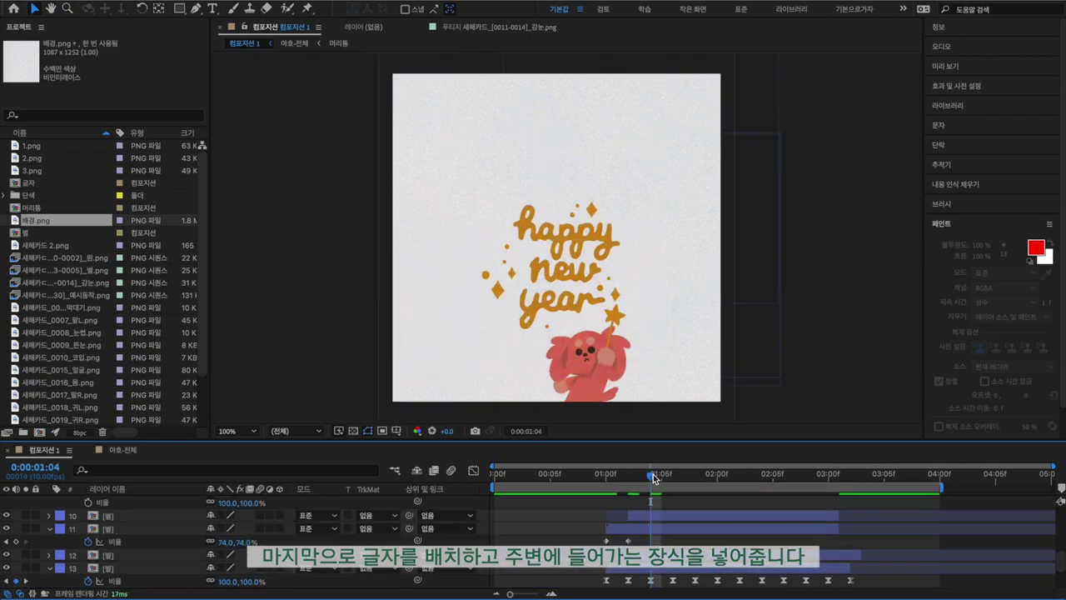
left_click(662, 542)
key("ctrl+v")
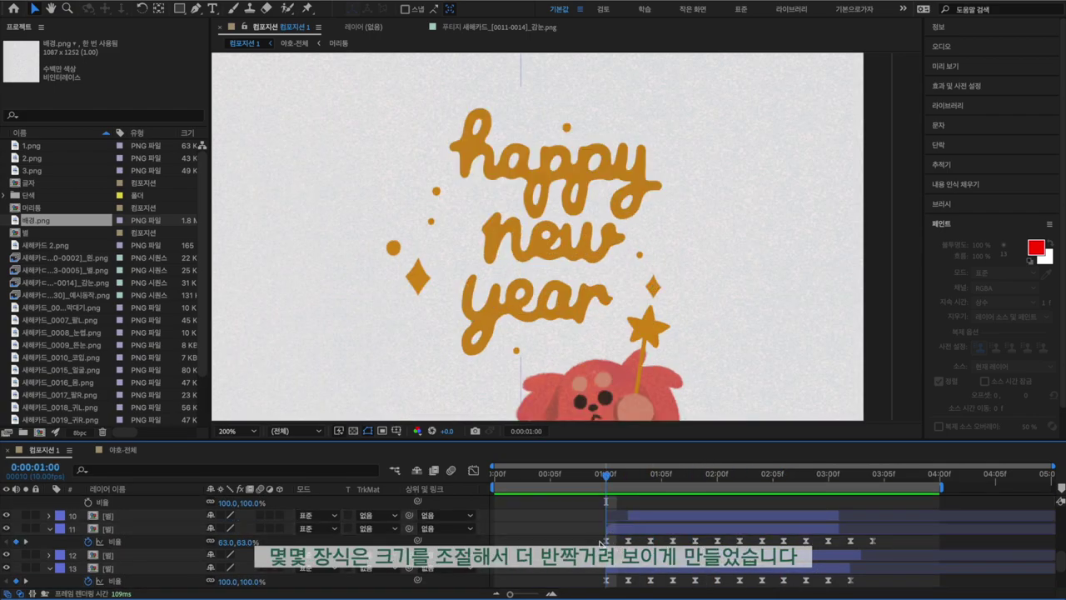
Select every other scale keyframe of star (별) layer 11 and set the scale to 47%
left_click(693, 540)
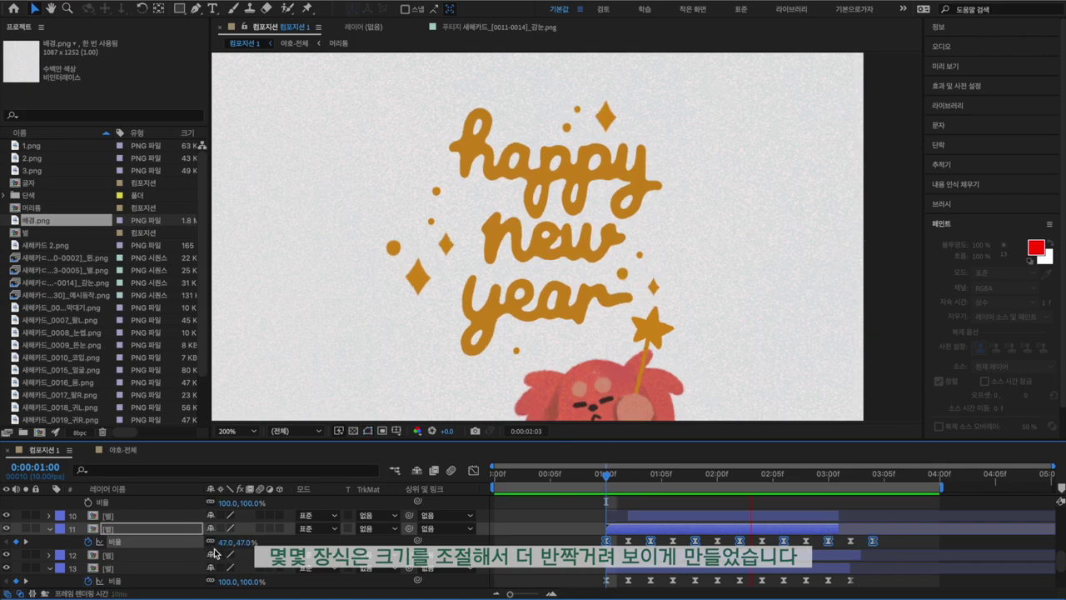
scroll(607, 541, "down", 1)
left_click(607, 541)
left_click(717, 540, "shift")
left_click(761, 540, "shift")
left_click(805, 540, "shift")
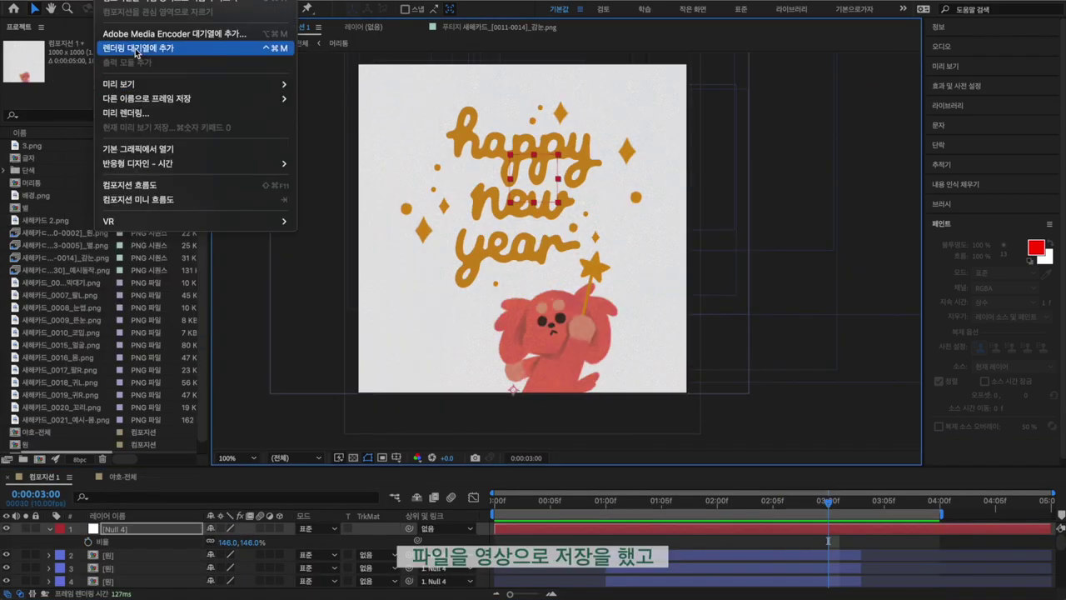
Add 컴포지션 1 to the render queue and set its output module to export a QuickTime video
left_click(136, 48)
left_click(88, 562)
left_click(280, 159)
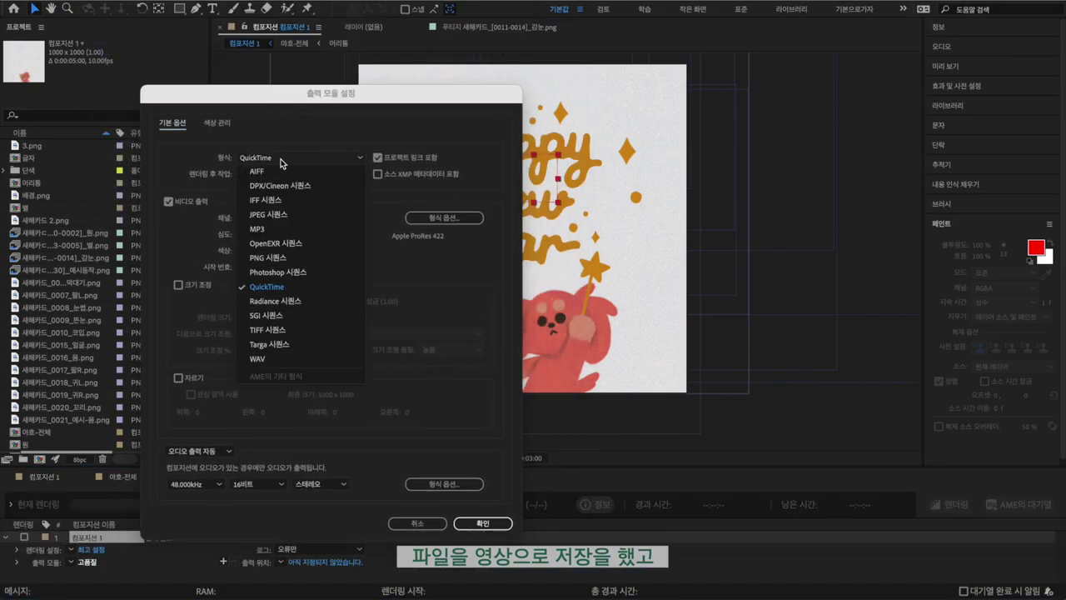
left_click(286, 273)
left_click(482, 523)
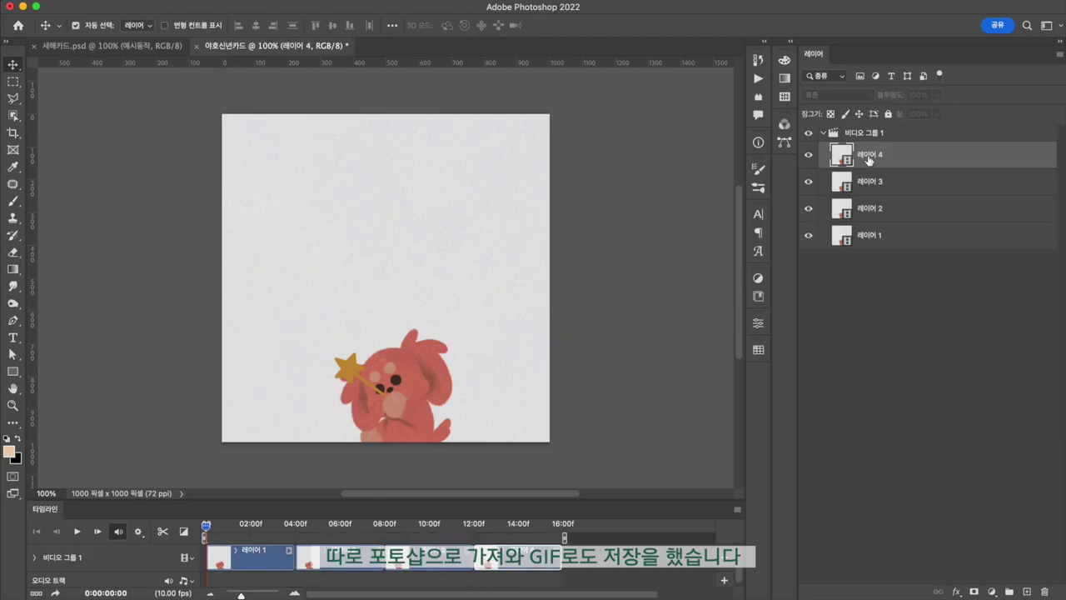
In Photoshop, export the 야호신년카드 animation for the web as a continuously looping GIF with 256 colors
key("super+alt+shift+s")
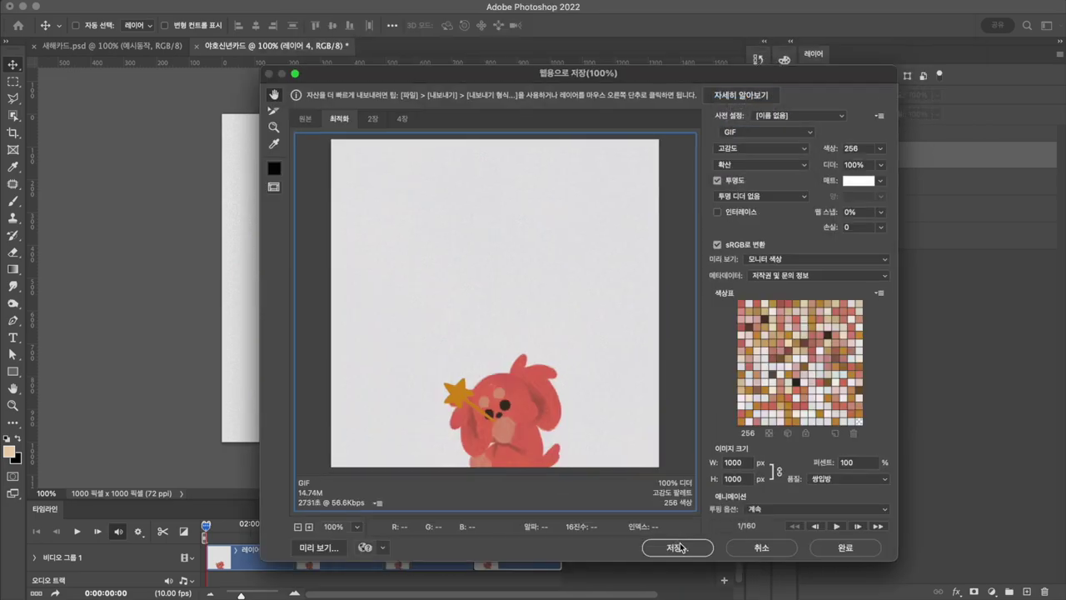
left_click(750, 547)
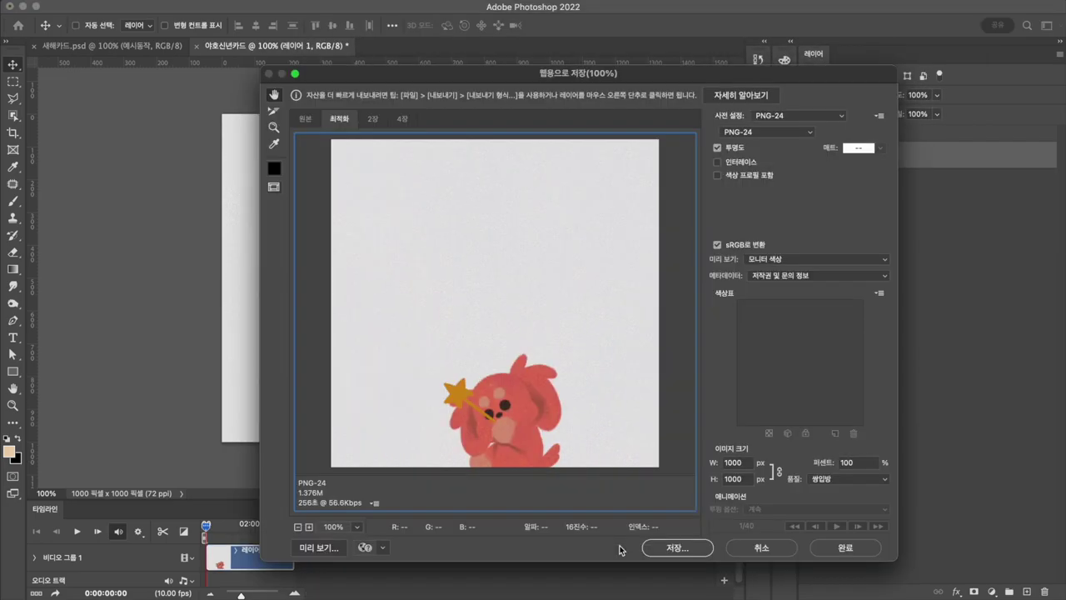